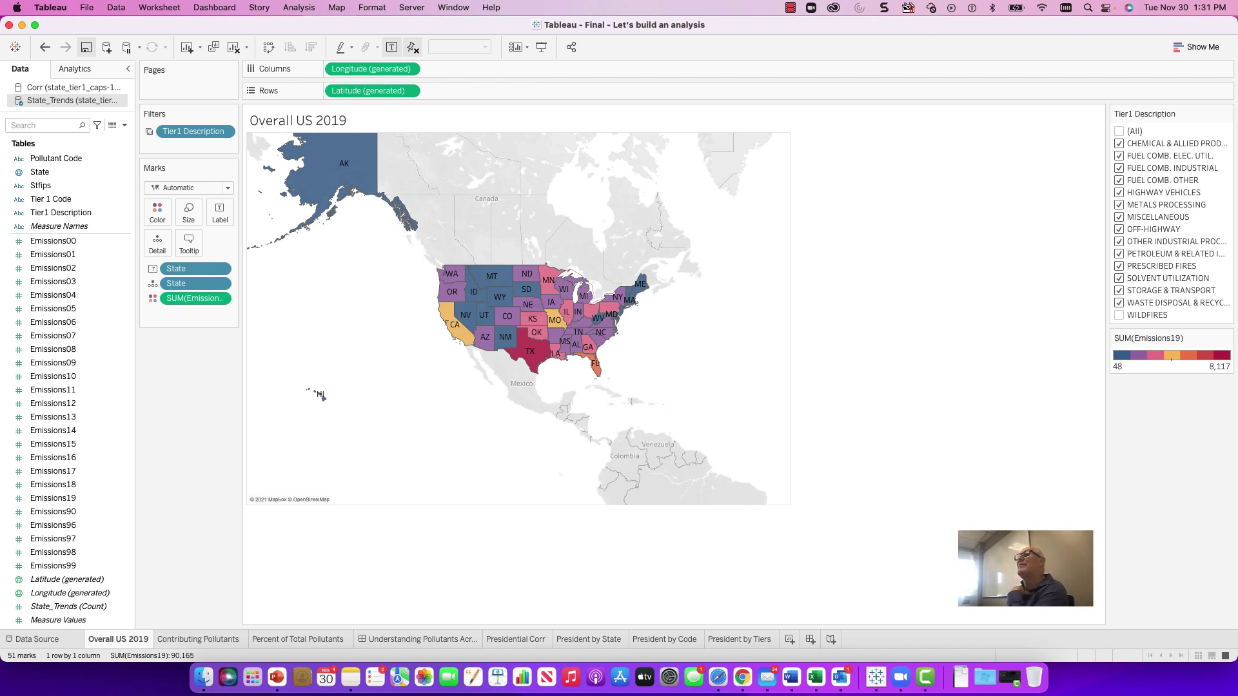
Step: Choose Server > Tableau Public > Save to Tableau Public to bring up the sign-in dialog
click(411, 7)
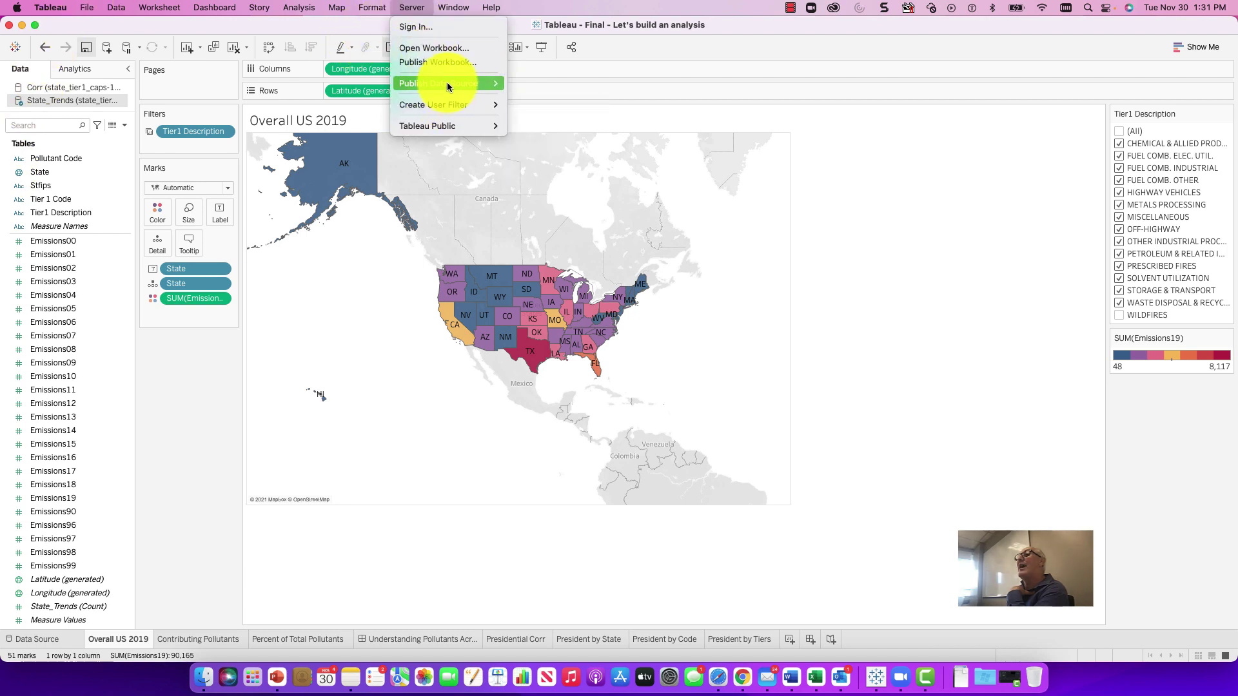
mouse_move(447, 82)
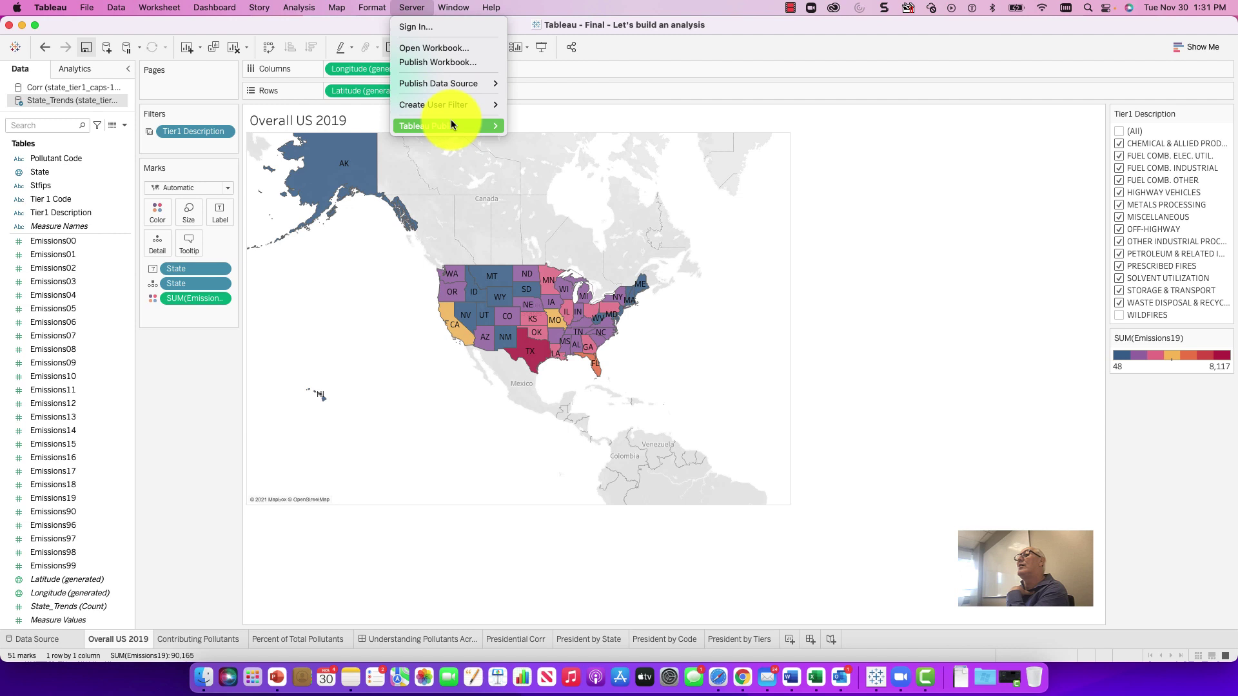
mouse_move(451, 122)
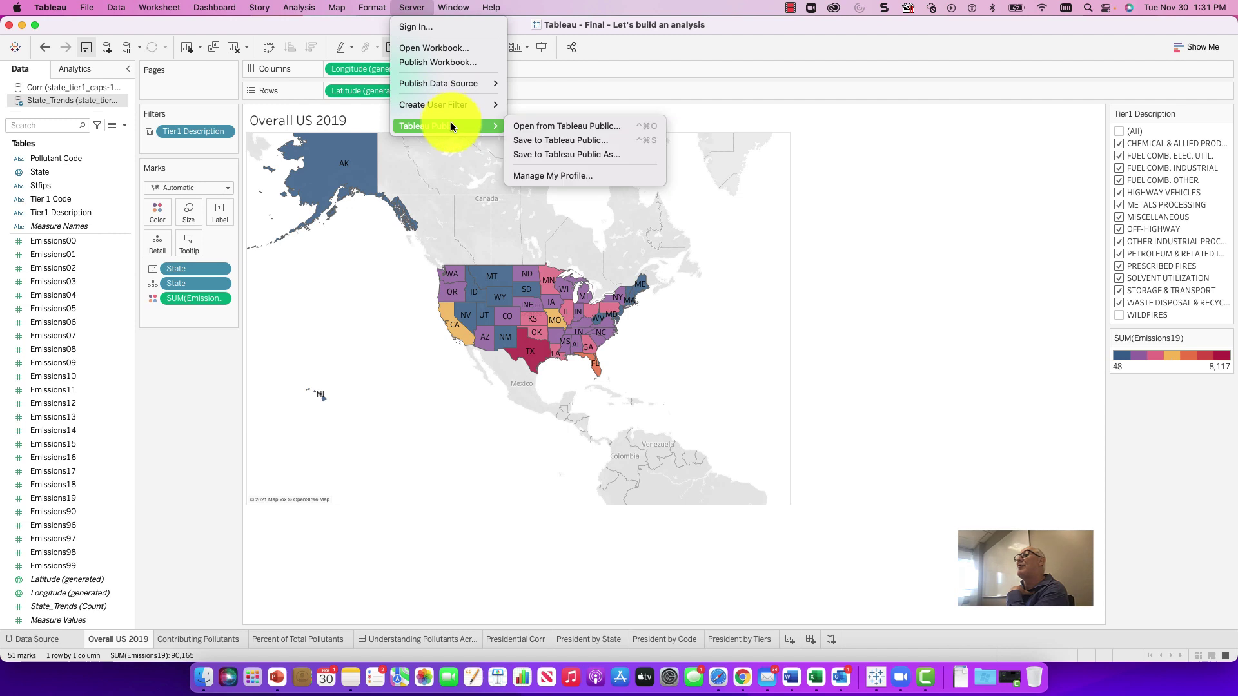
click(566, 140)
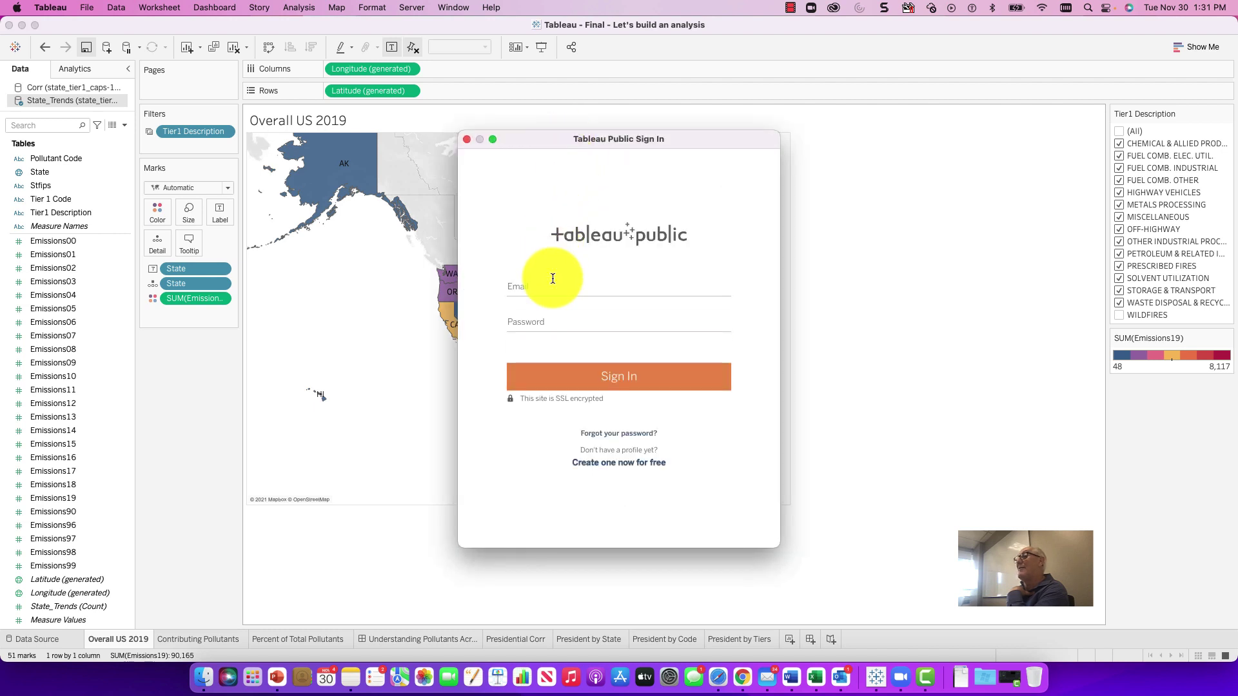
Step: Begin entering the account e-mail in the Tableau Public sign-in dialog
click(550, 285)
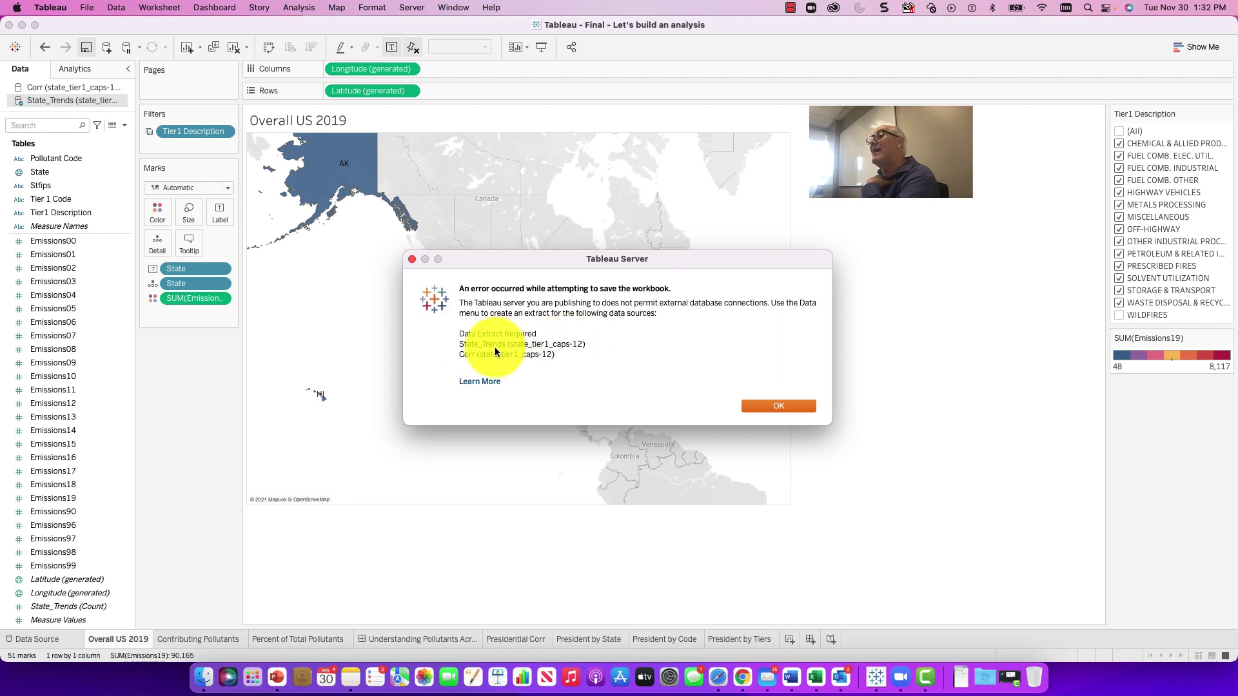
Step: Dismiss the extract-required error and create an extract of the State_Trends data source
click(799, 410)
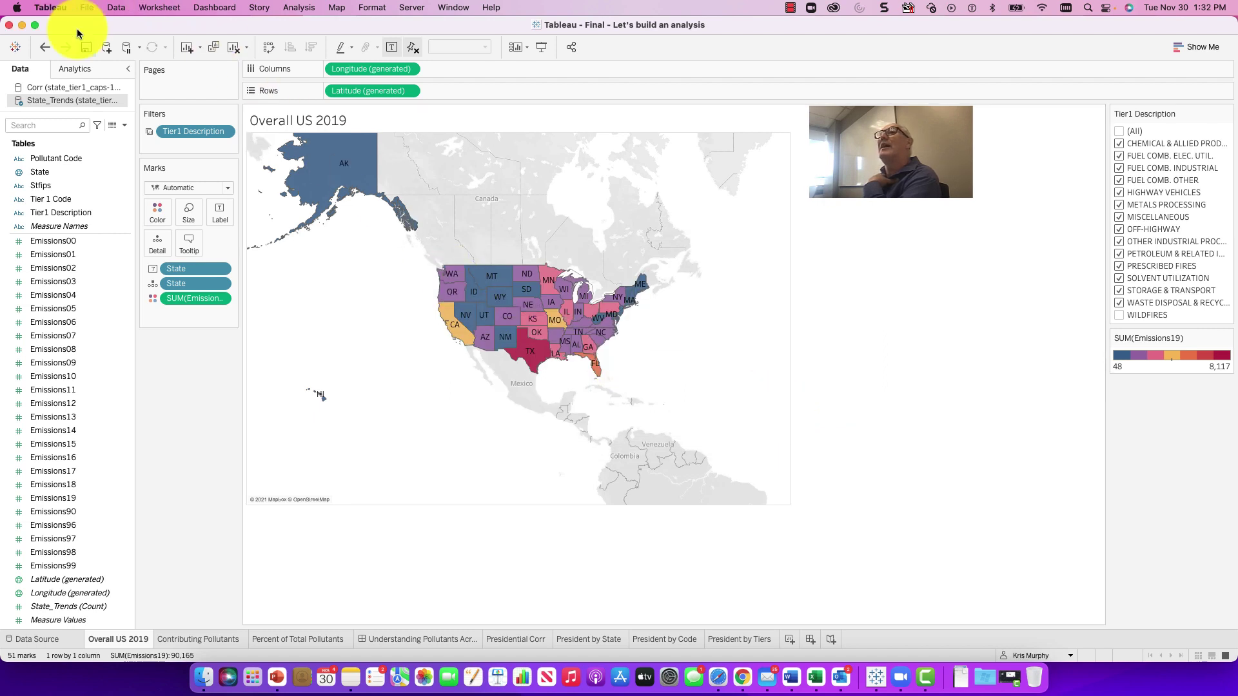
click(107, 7)
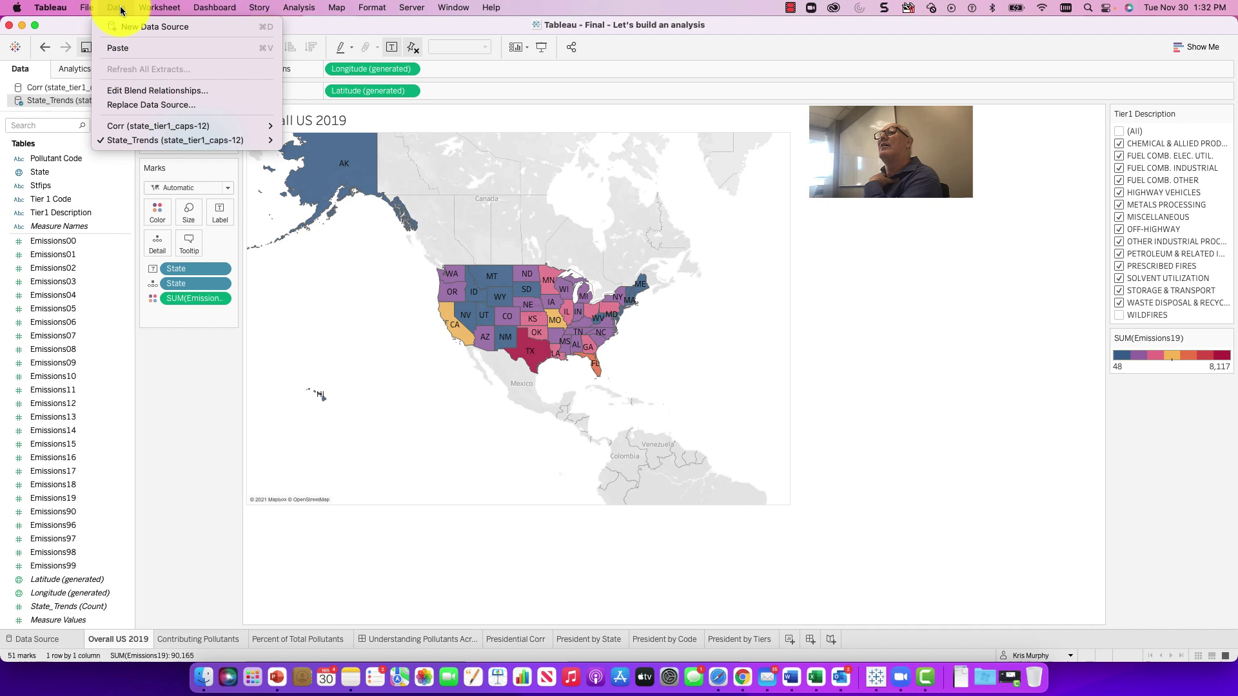
mouse_move(183, 141)
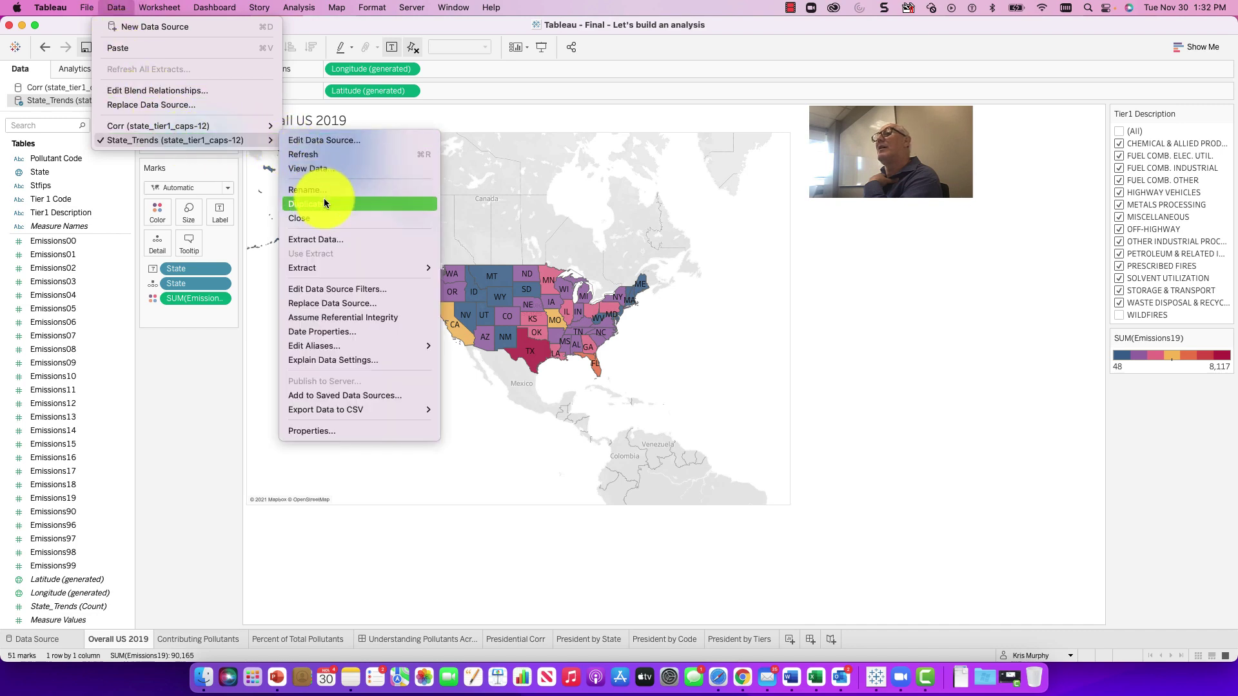
click(325, 241)
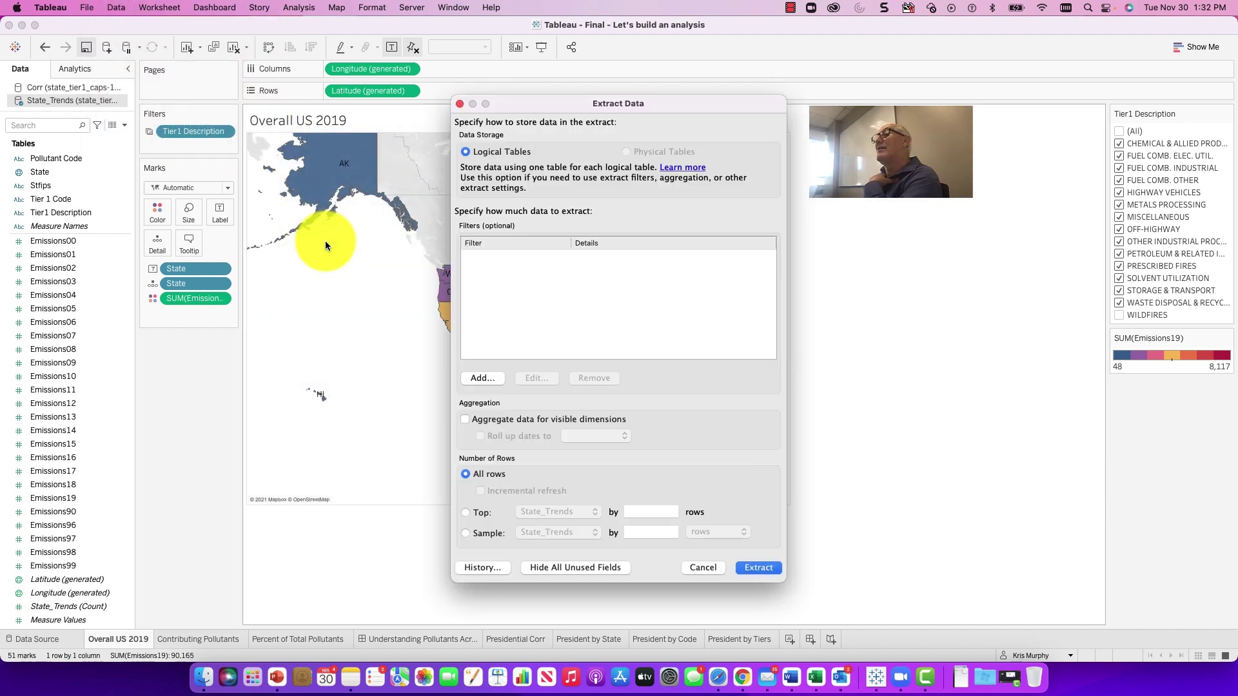
click(761, 567)
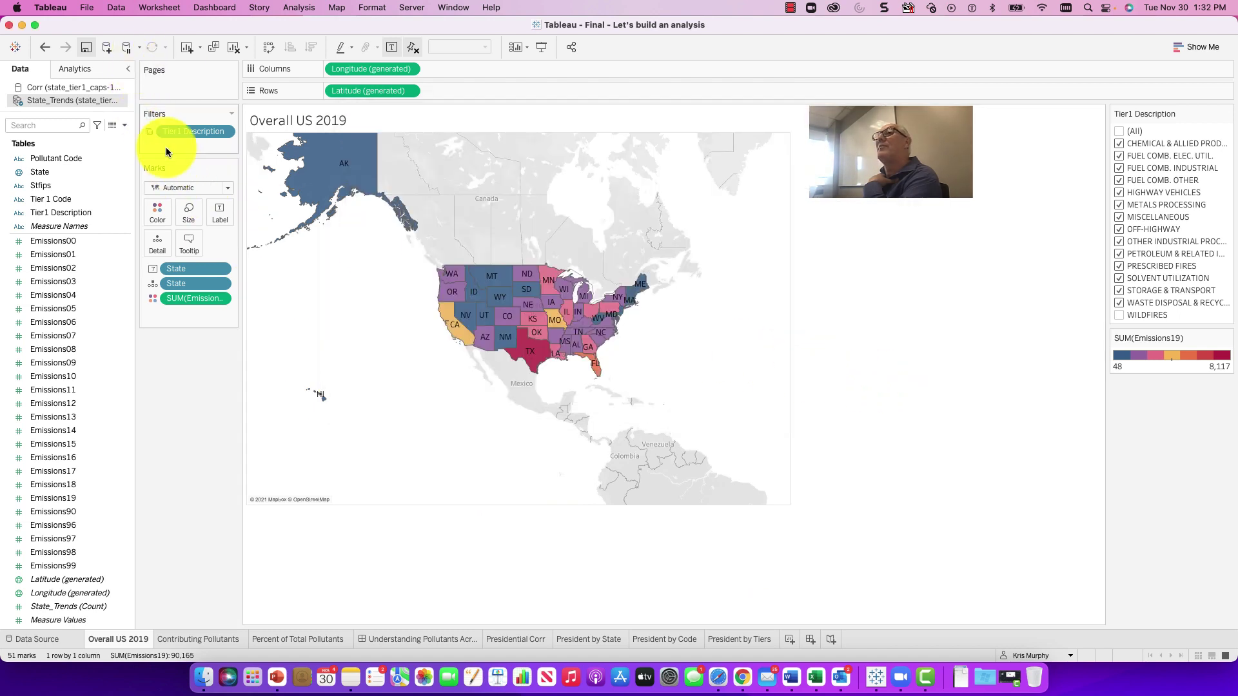
Step: Extract the Corr data source and save it as Corr (state_tier1_caps-12) in Datasources
click(114, 7)
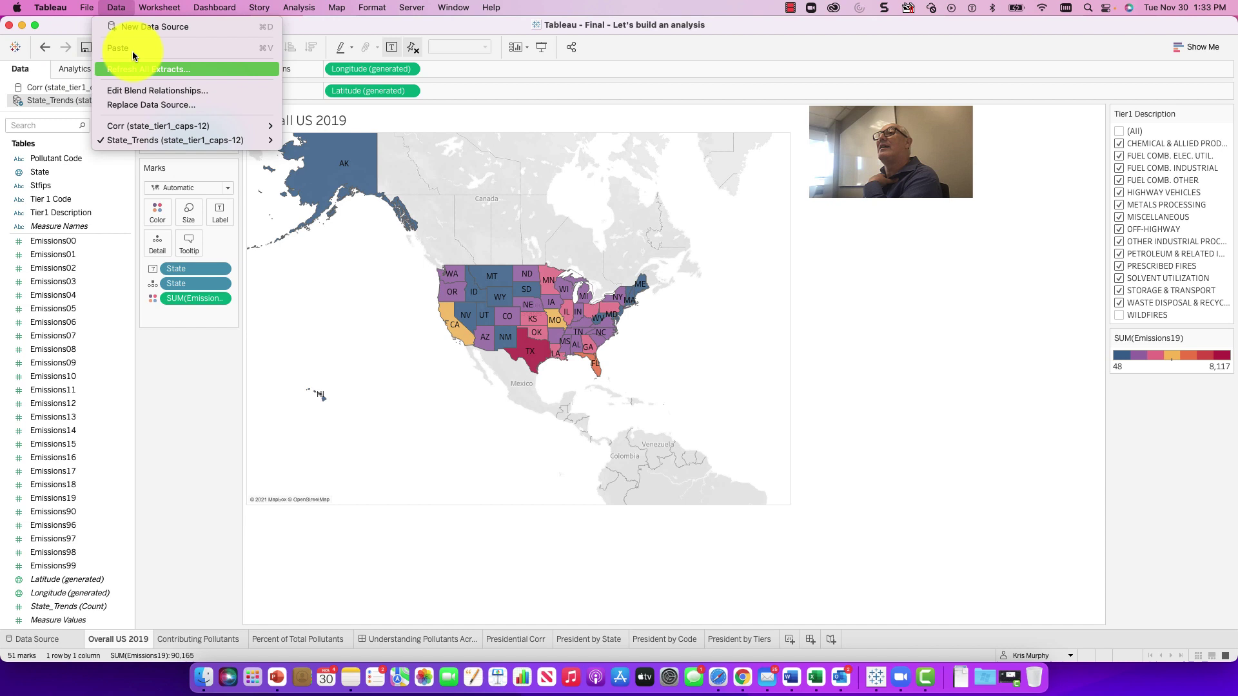
mouse_move(191, 127)
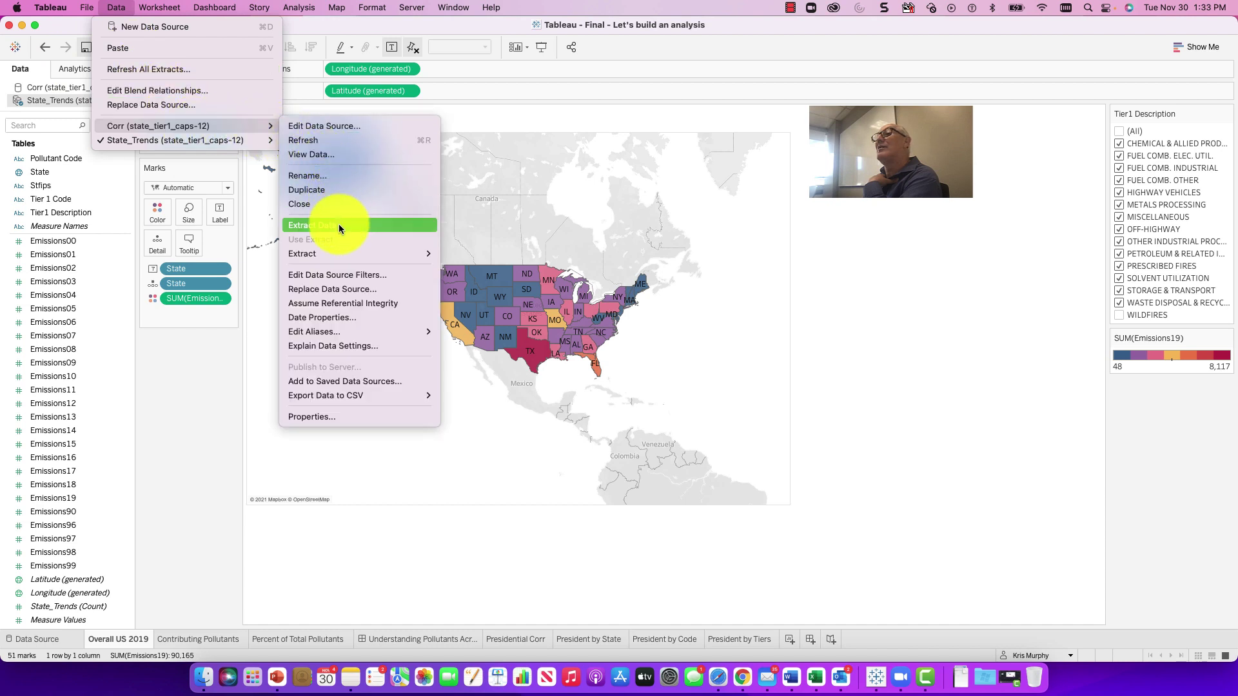
mouse_move(346, 256)
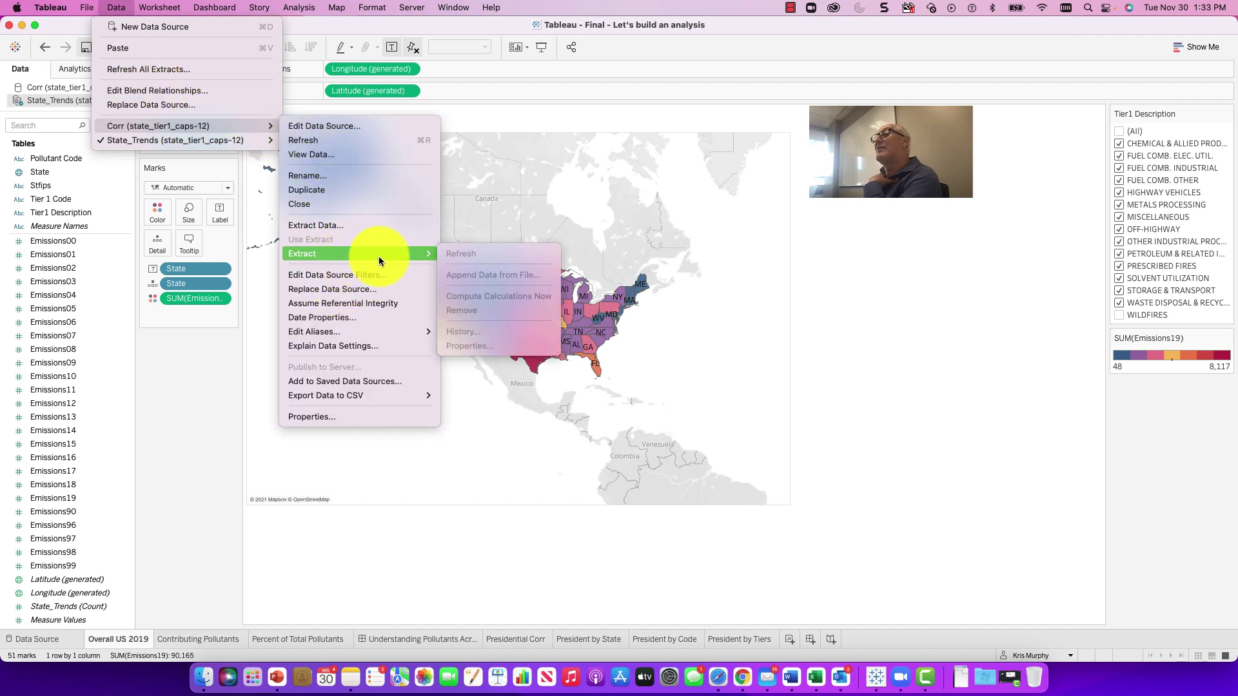
click(343, 221)
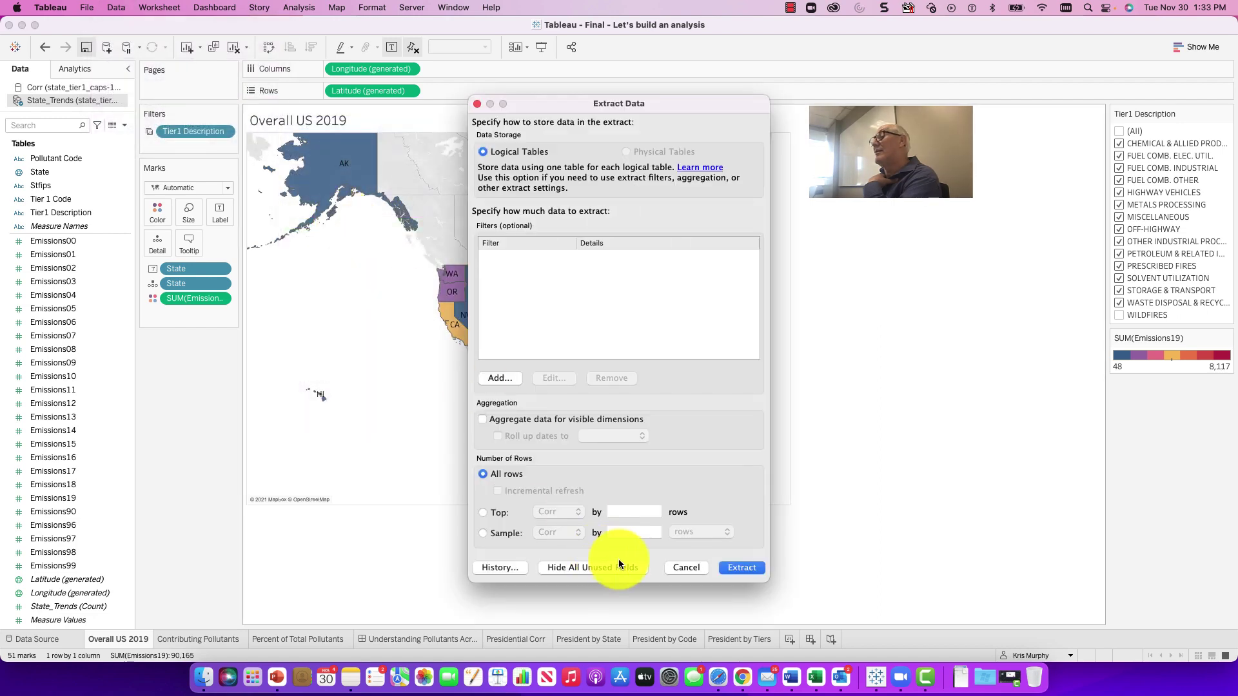
click(748, 569)
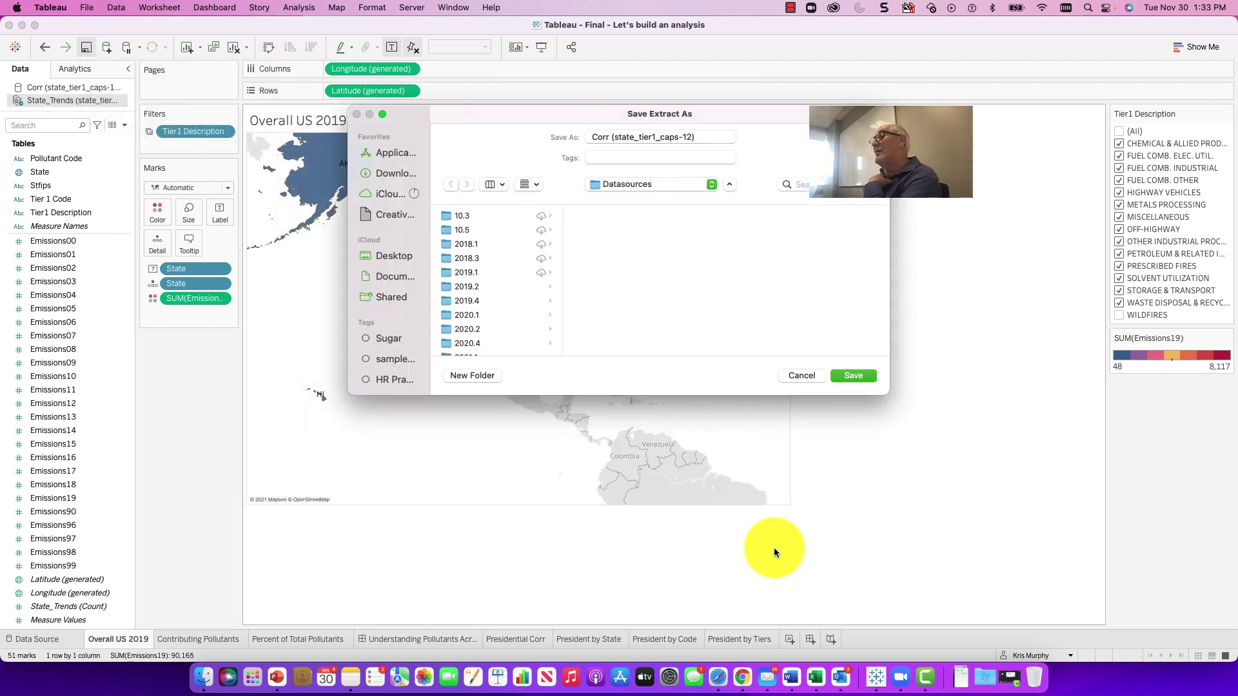
click(854, 375)
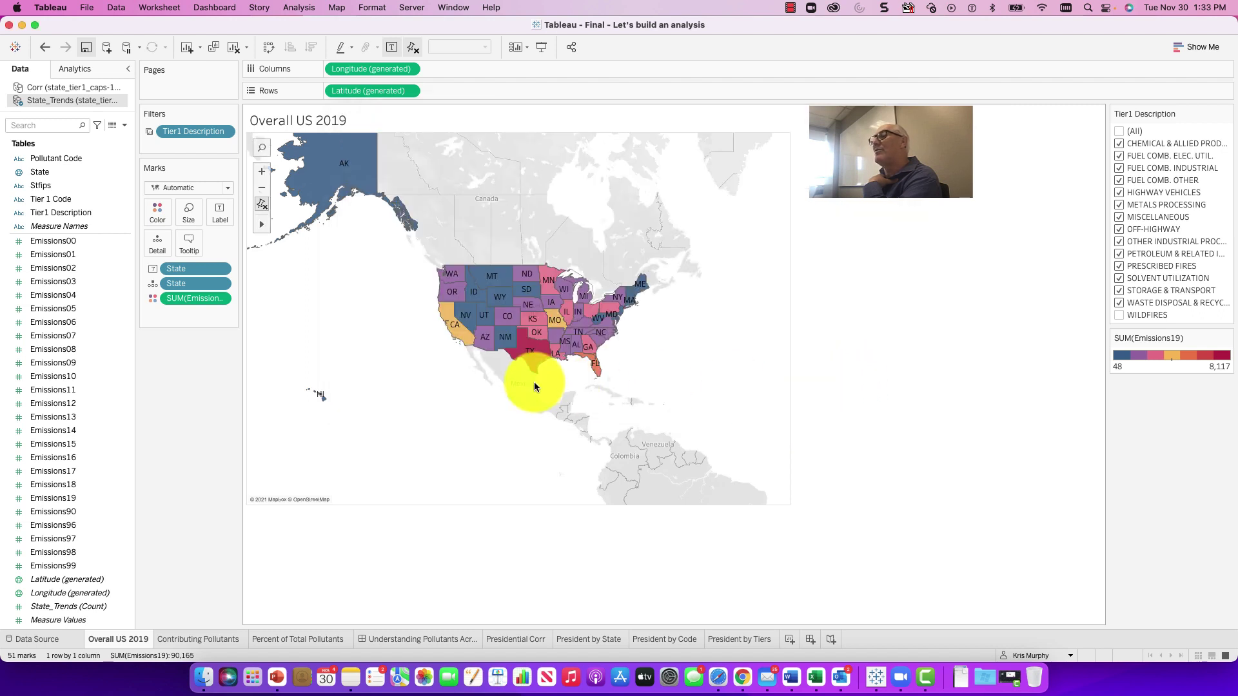
Step: Save the workbook to Tableau Public as 'Final - Let's build an analysis'
click(411, 7)
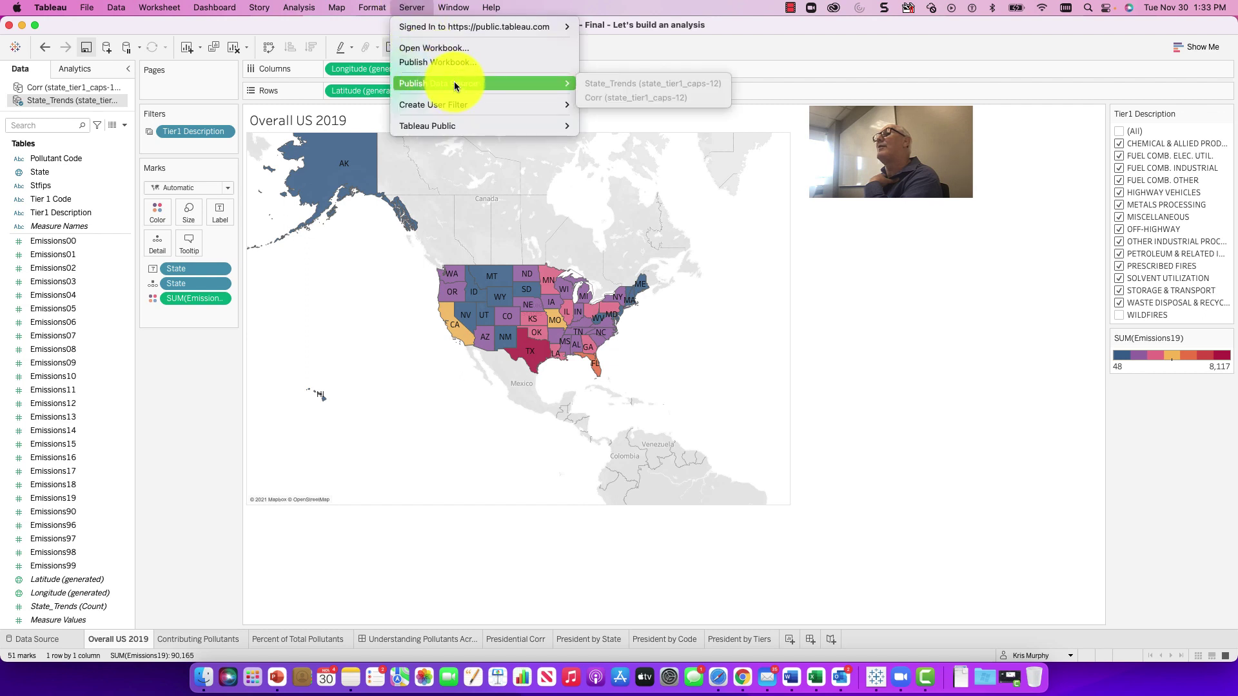
mouse_move(454, 127)
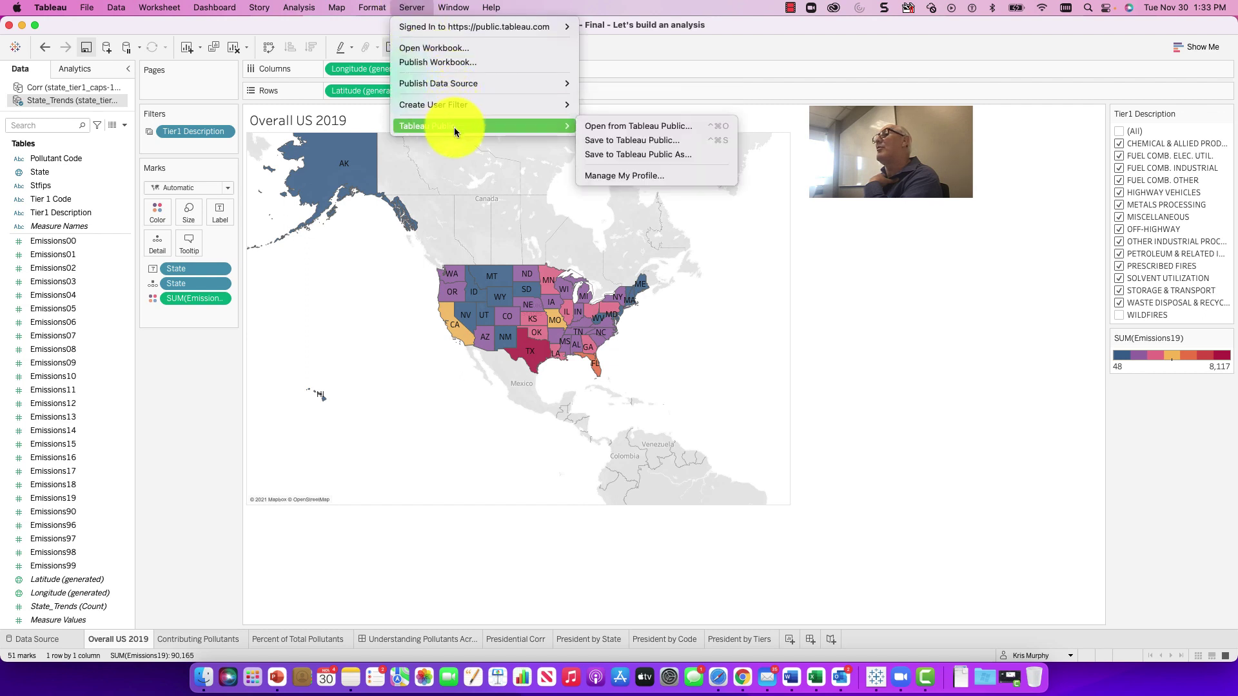
click(618, 141)
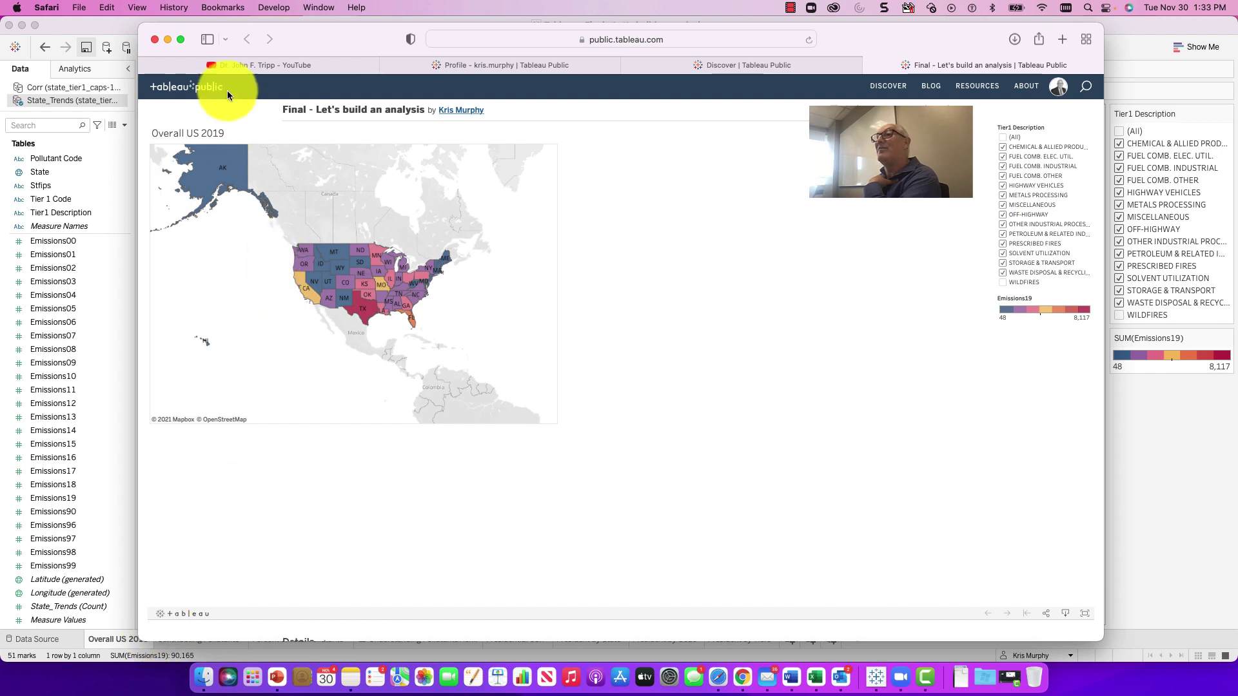
Step: Maximize Safari, view the Overall US 2019 map full-screen, then exit with Esc
click(180, 39)
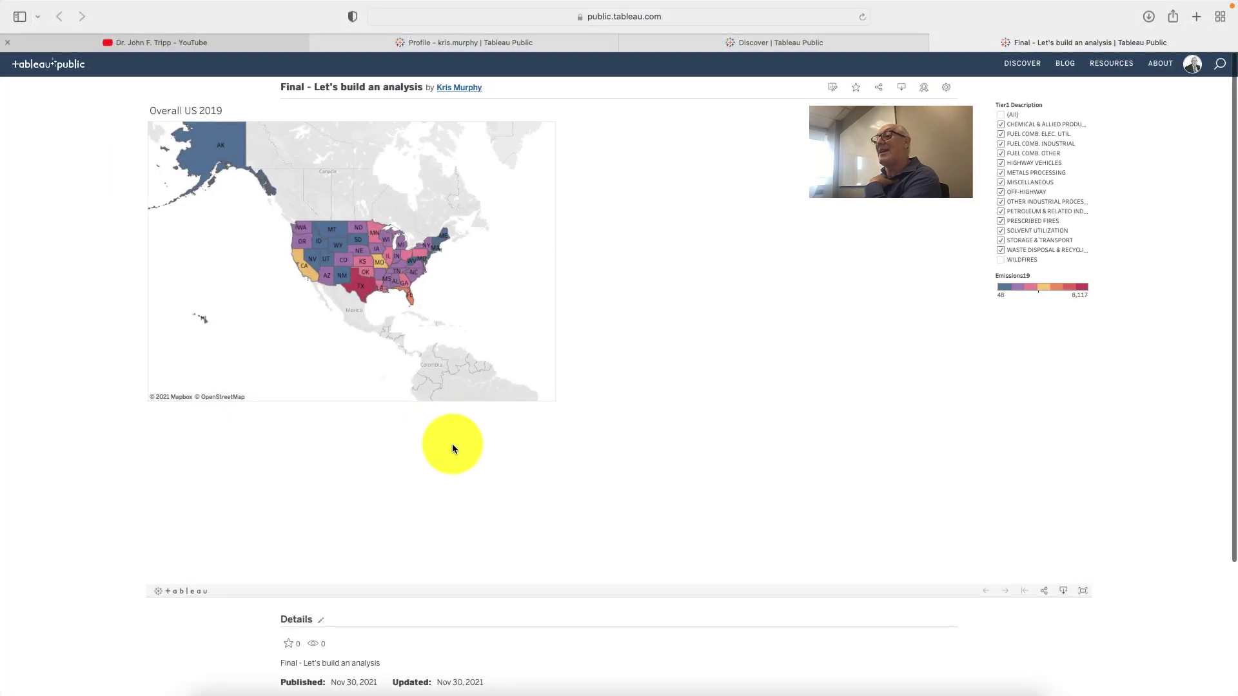
click(1082, 593)
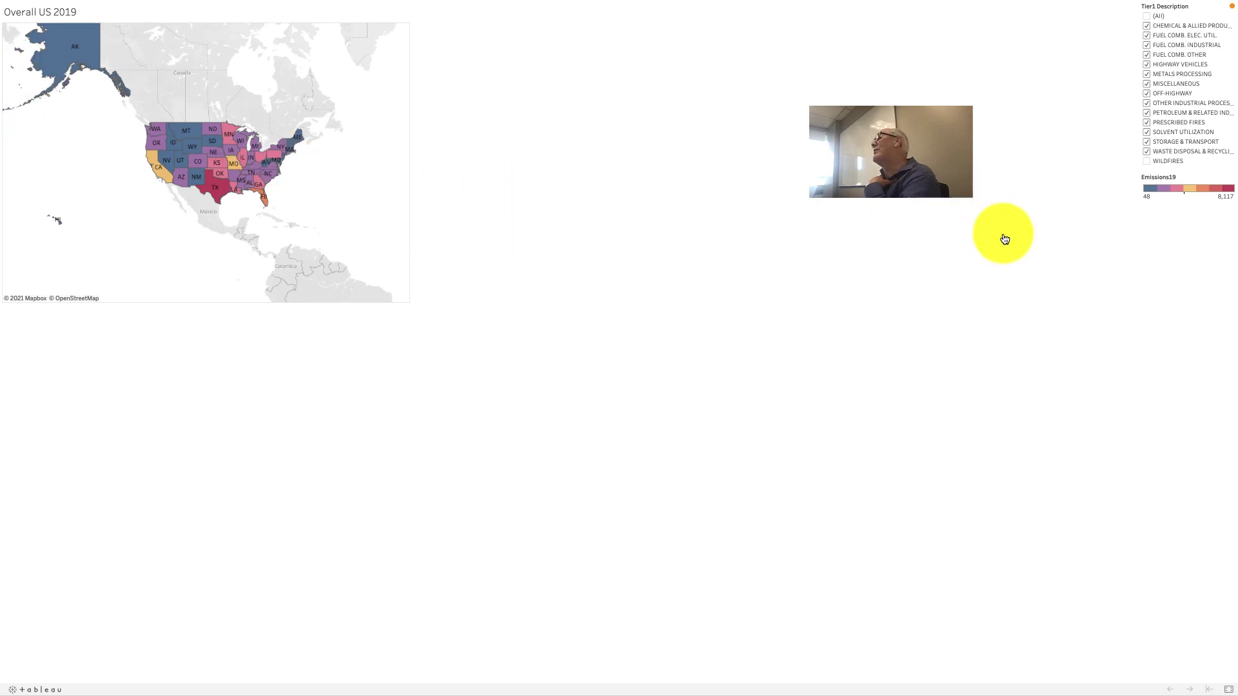
key(Escape)
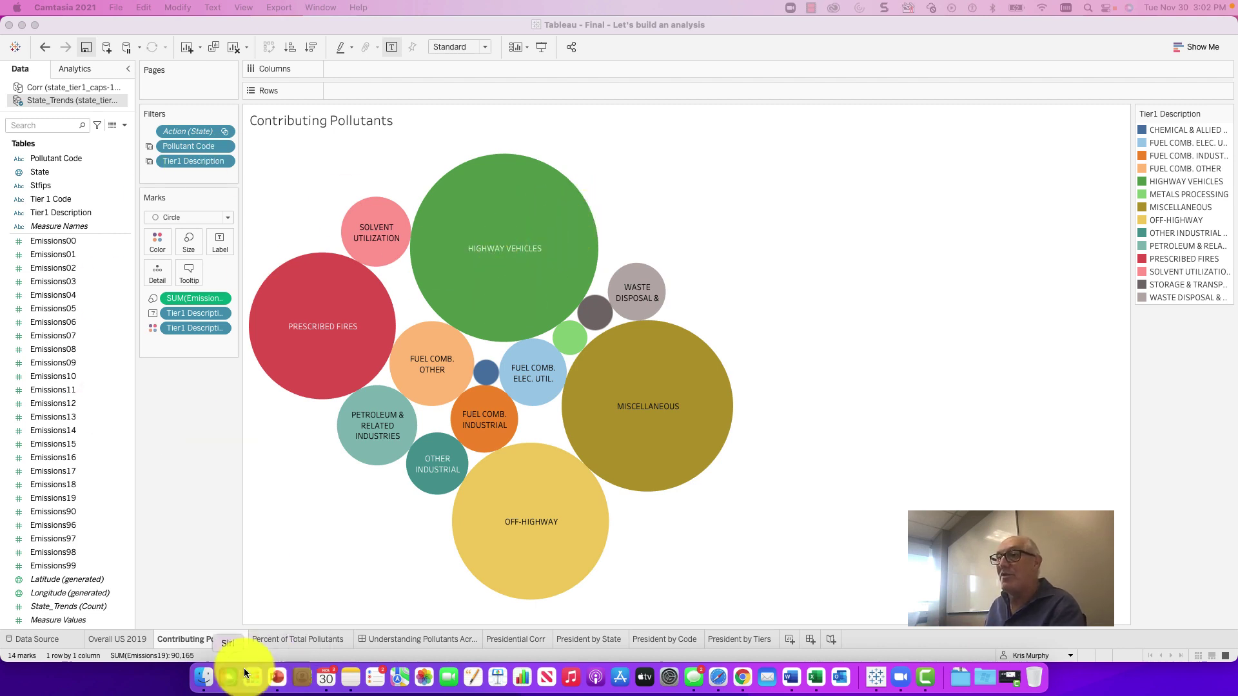
Step: From the Overall US 2019 sheet, check the published viz in the browser
click(111, 639)
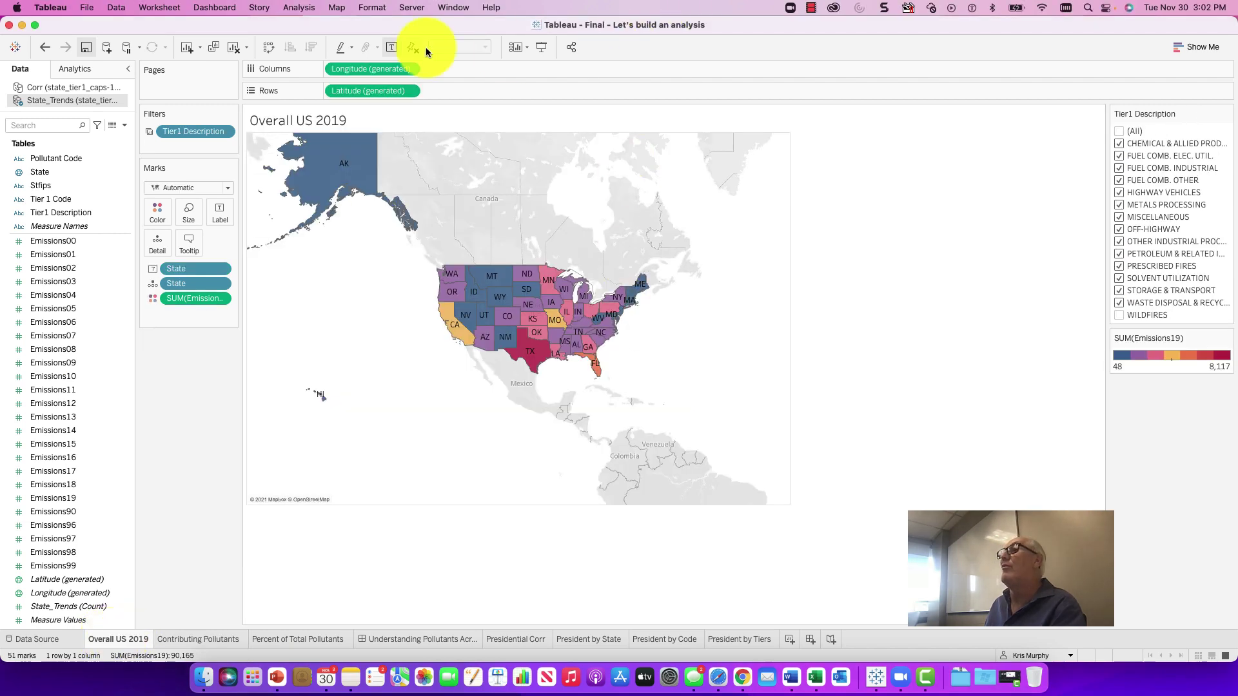
click(421, 9)
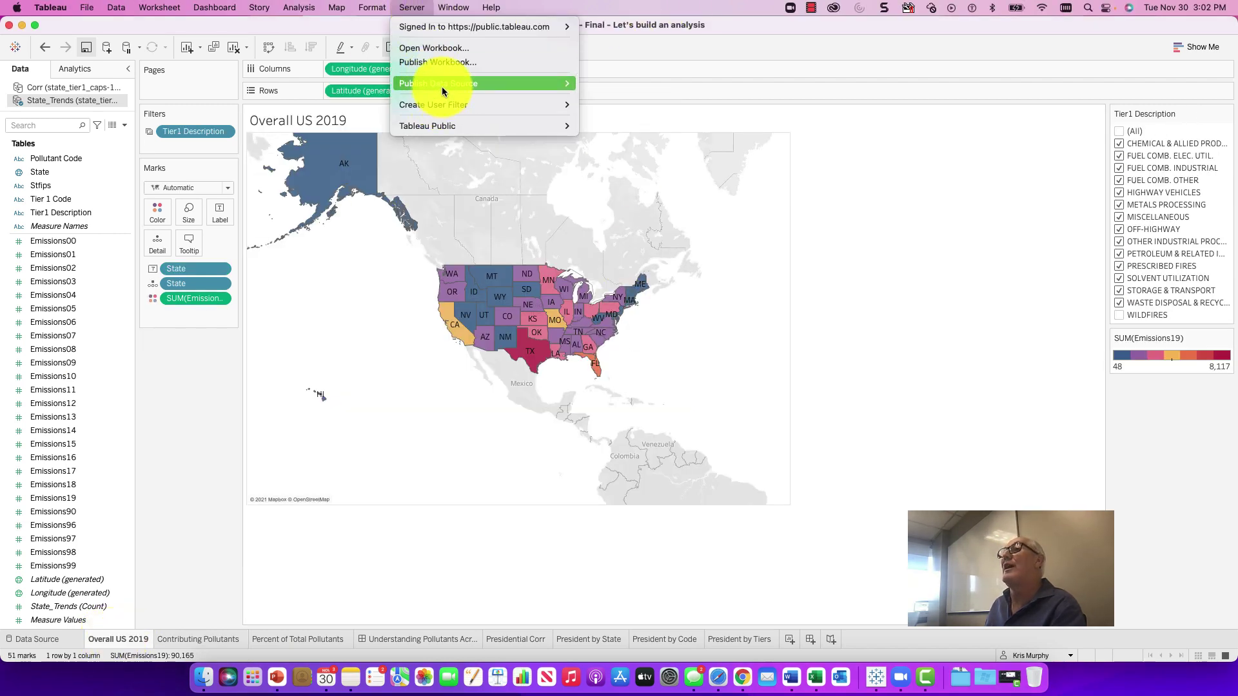
mouse_move(447, 124)
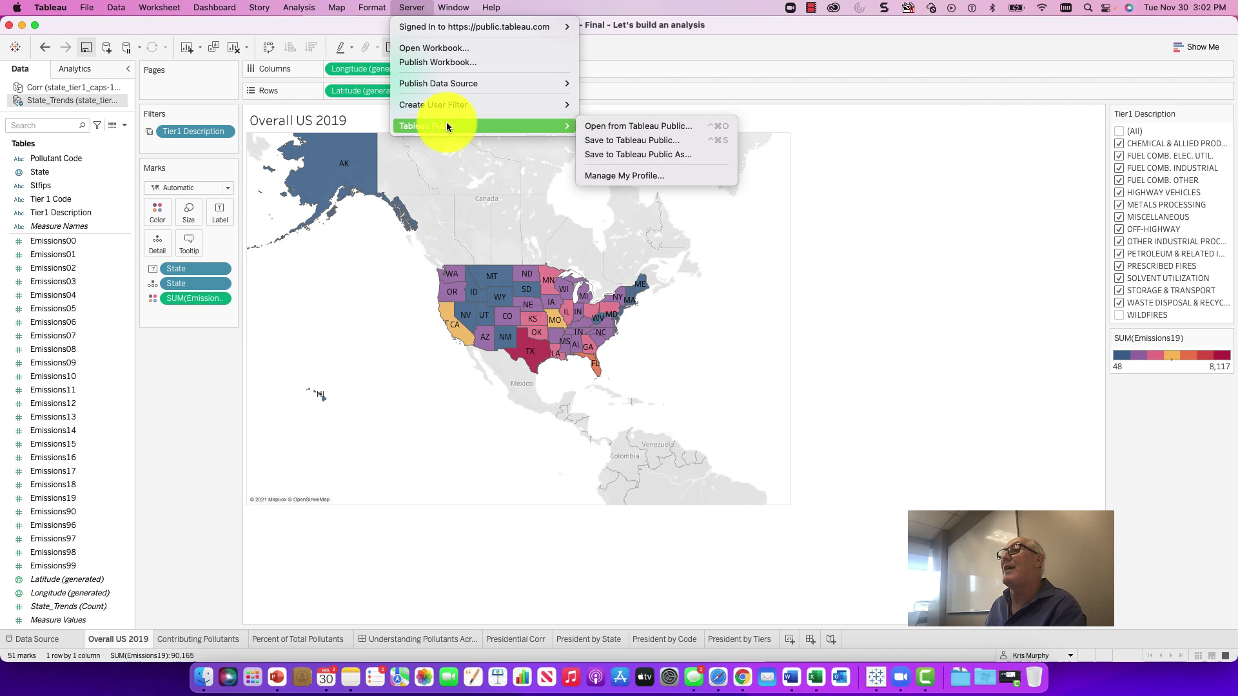
click(901, 404)
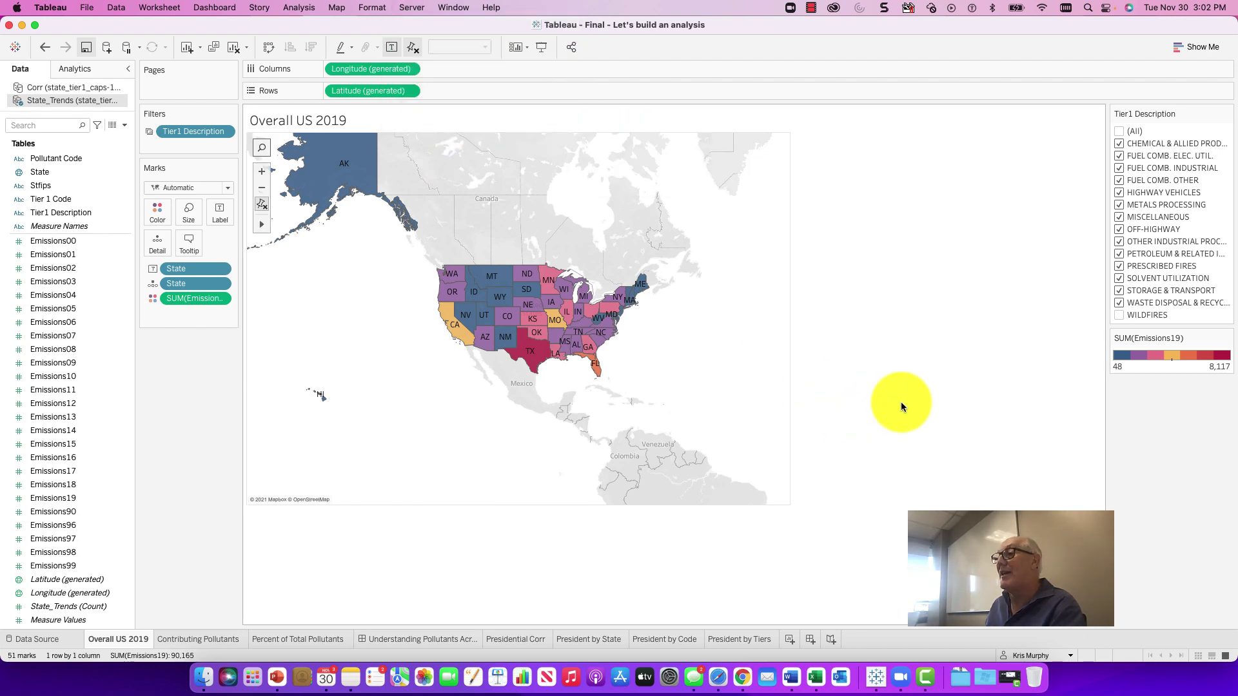
click(718, 677)
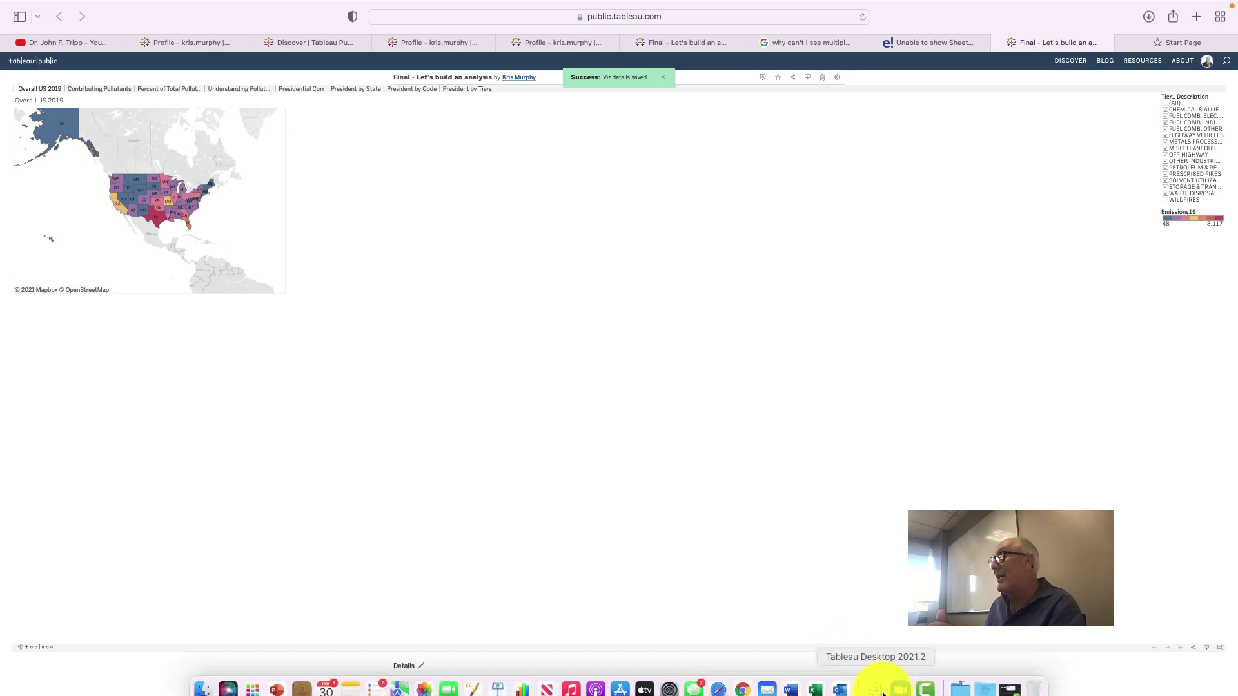
Step: Re-save the workbook to Tableau Public from Contributing Pollutants, then view it in Safari
click(878, 688)
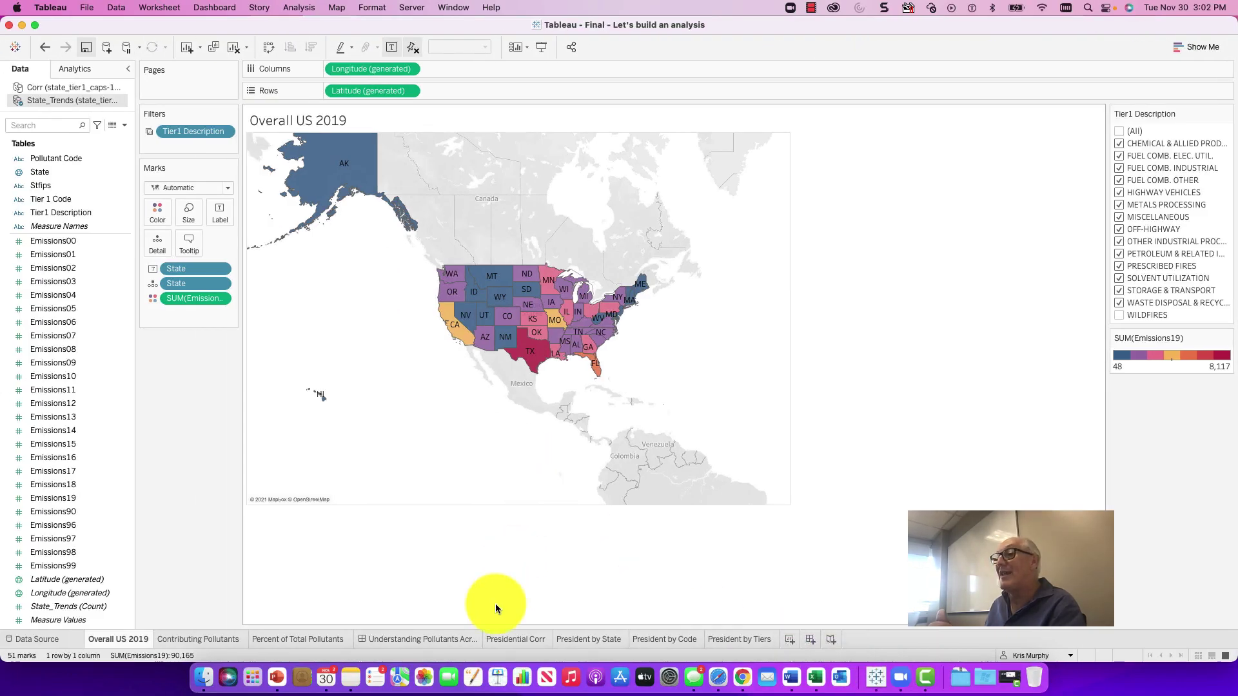
click(227, 639)
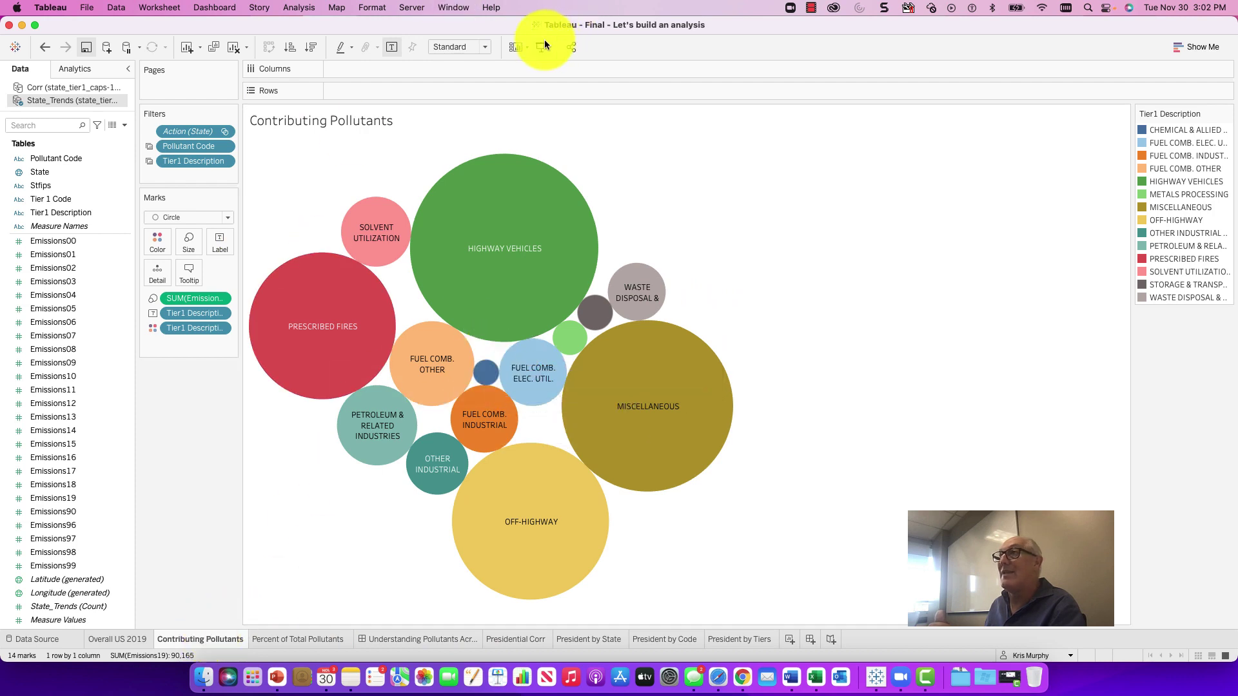
click(411, 7)
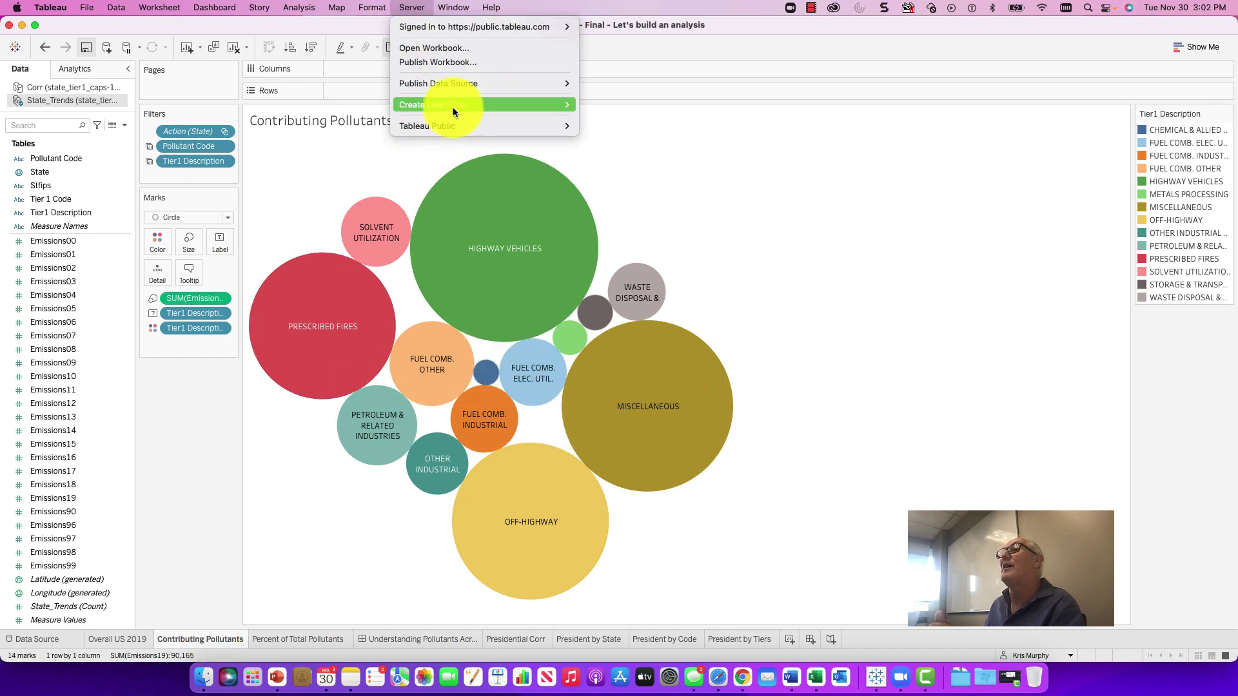
mouse_move(453, 125)
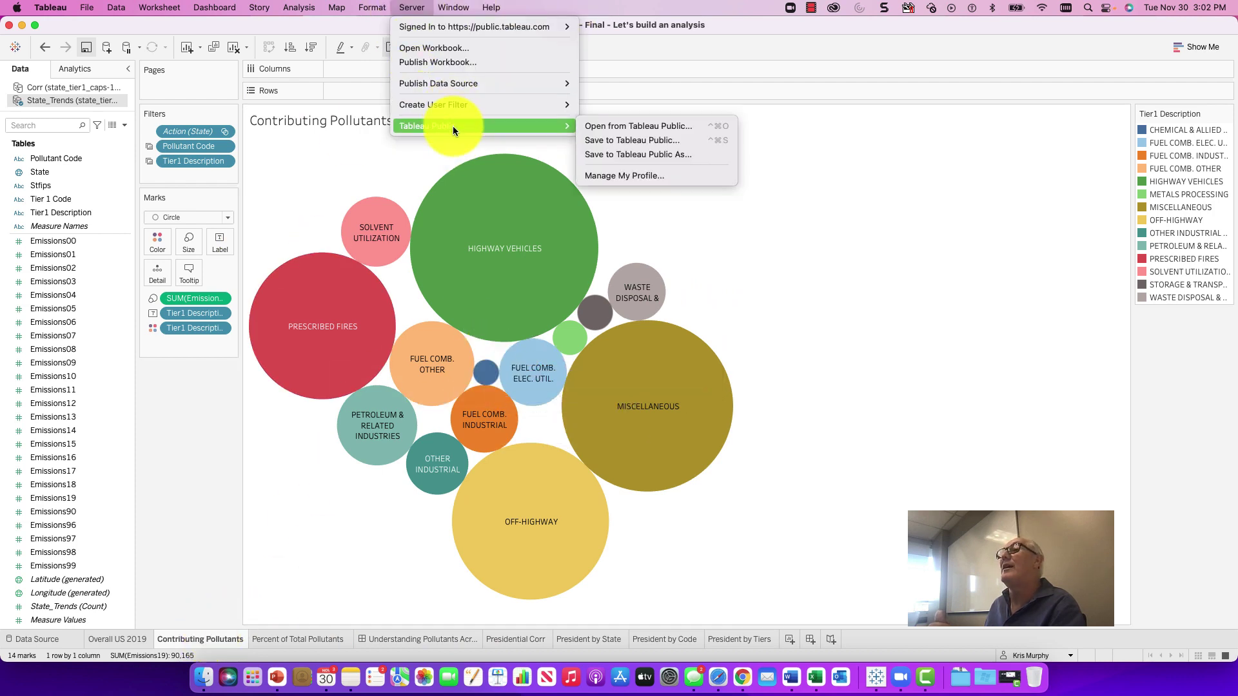
click(615, 145)
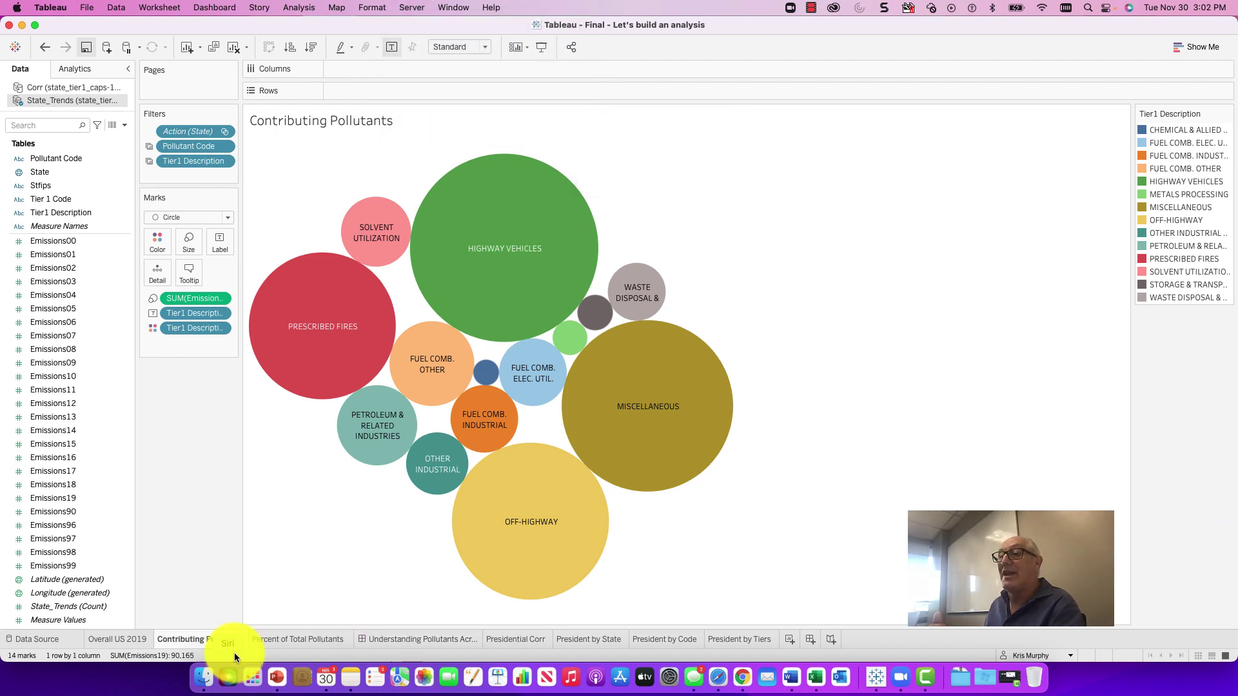
click(125, 639)
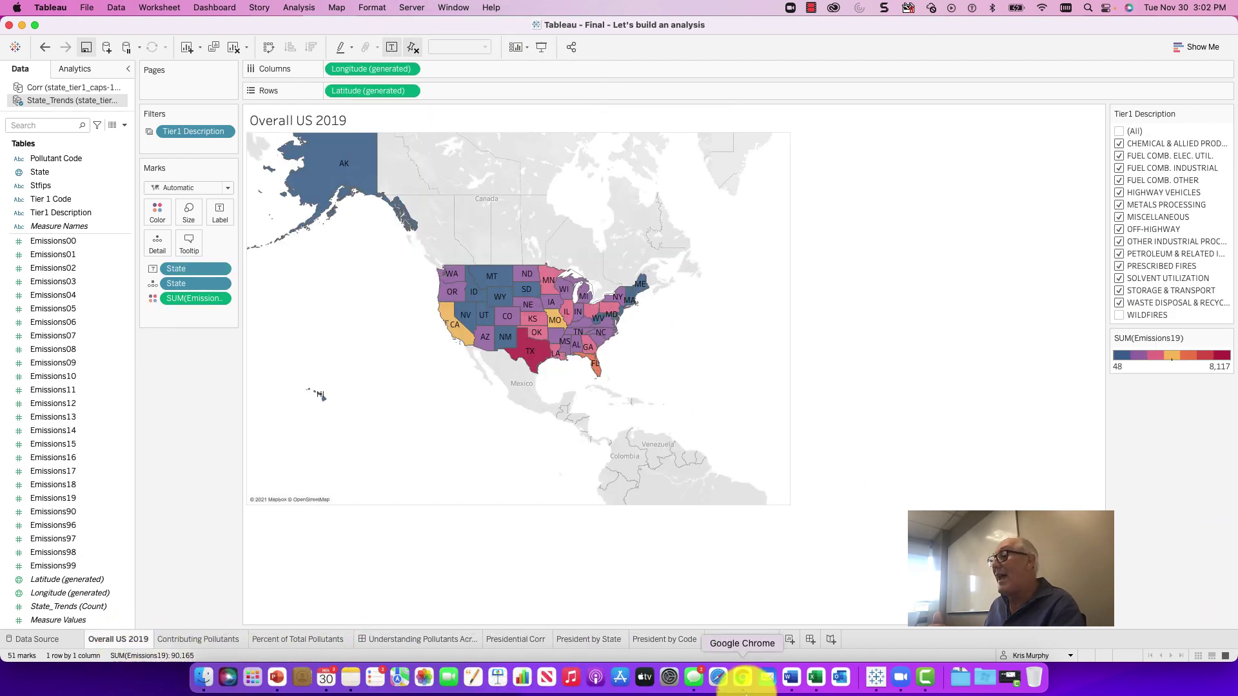
click(717, 677)
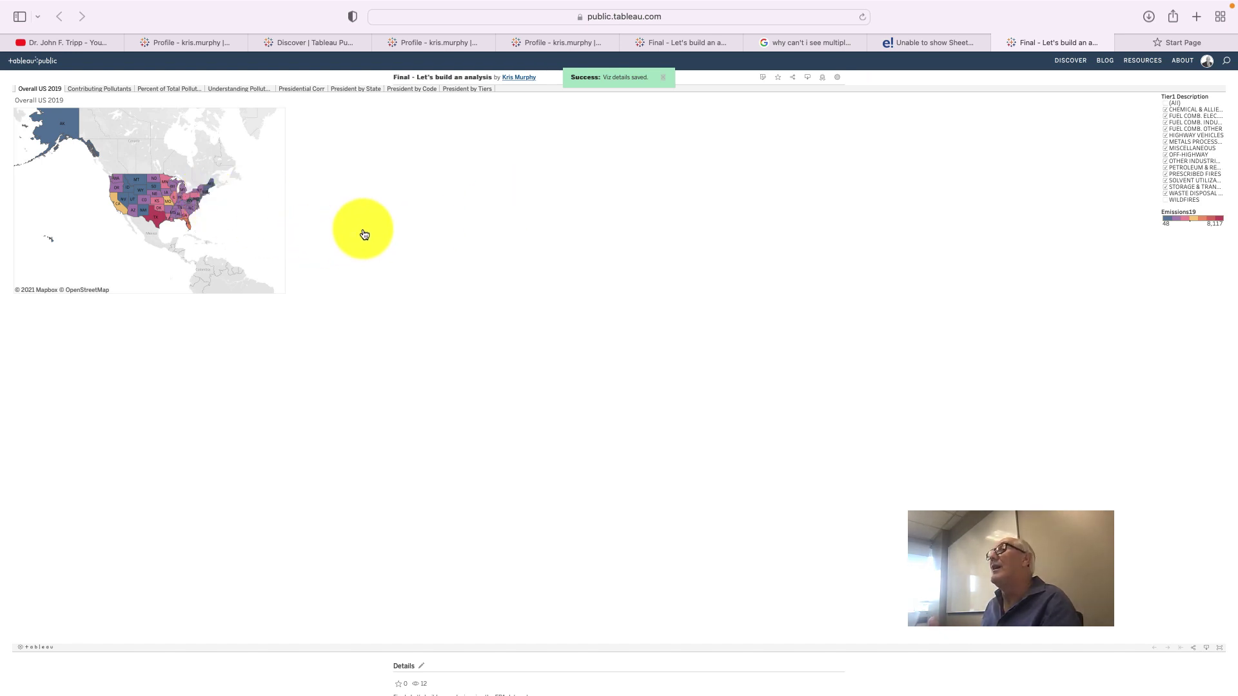
scroll(663, 83, down, 5)
scroll(663, 83, up, 5)
click(661, 77)
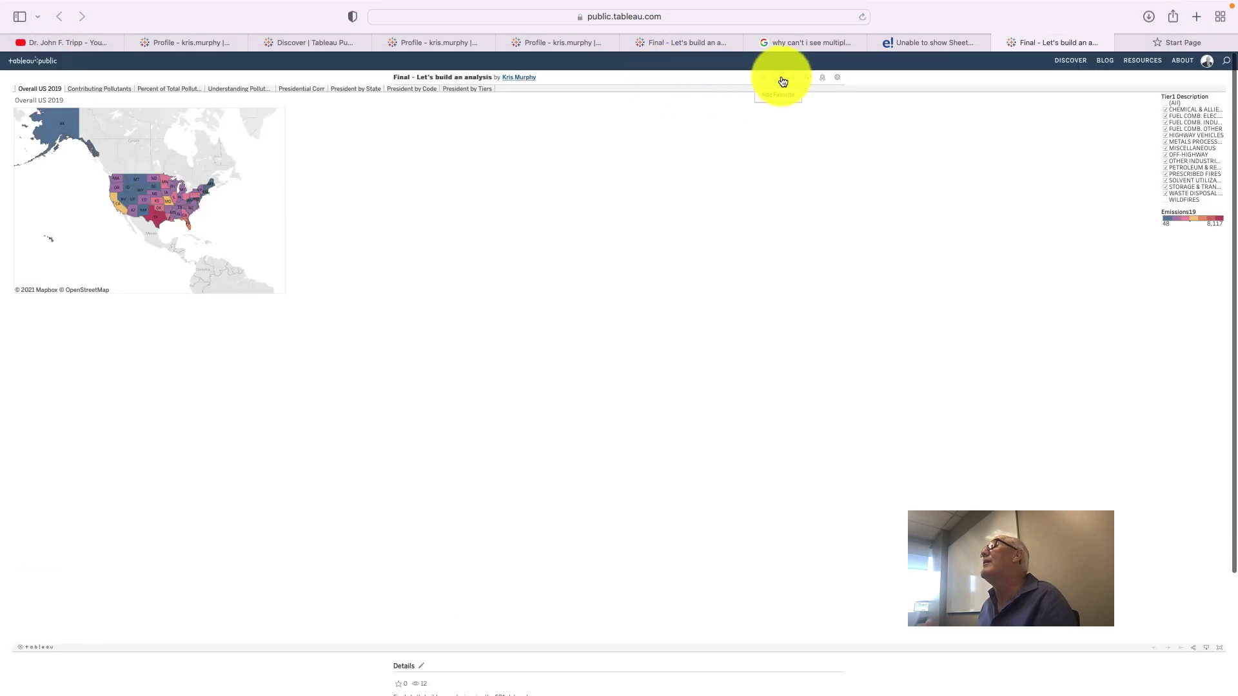
click(837, 78)
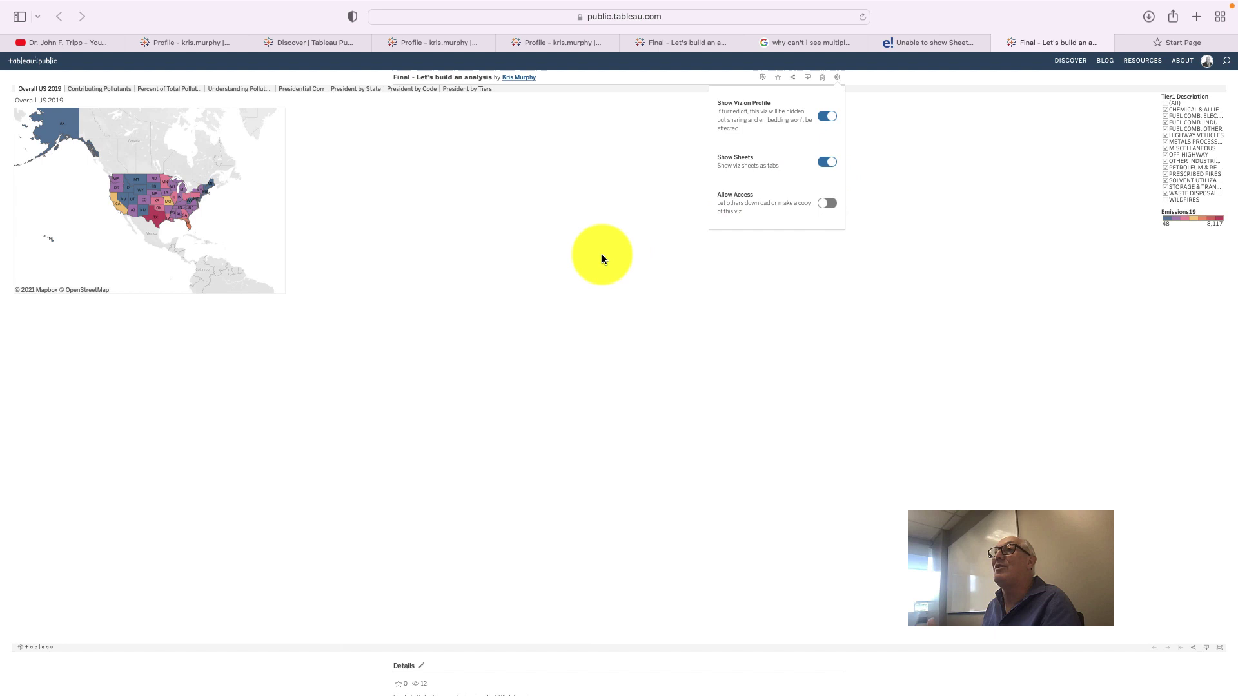
click(680, 199)
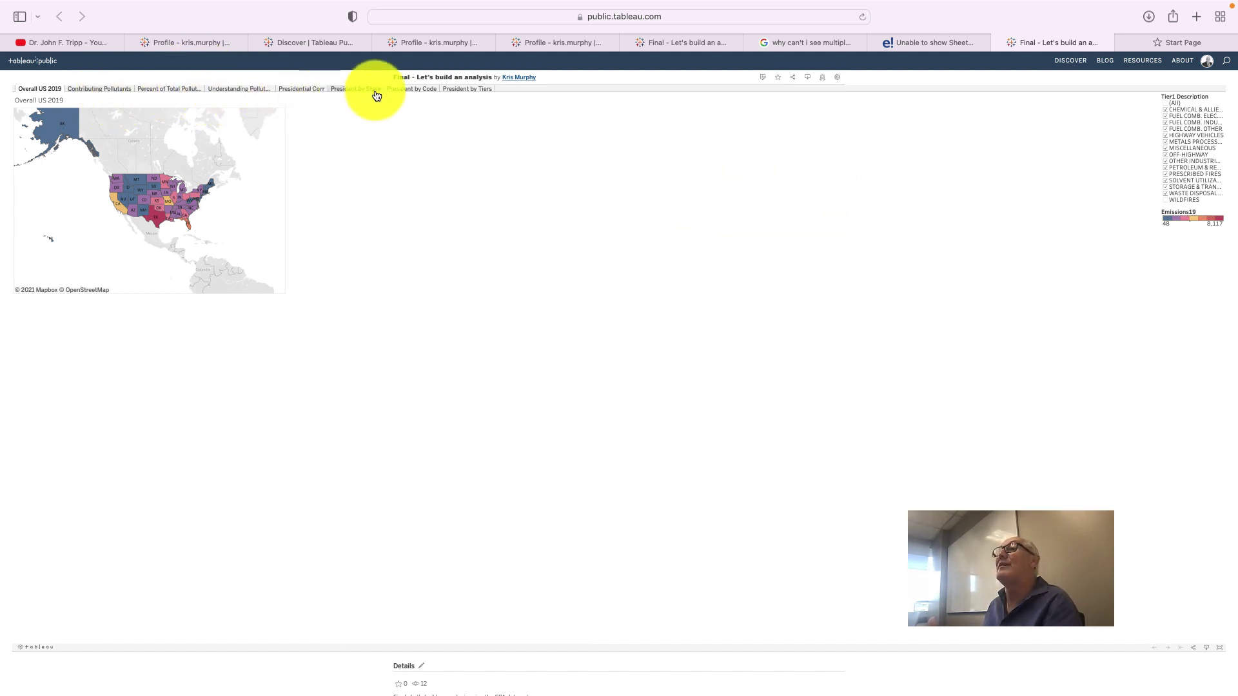
click(838, 81)
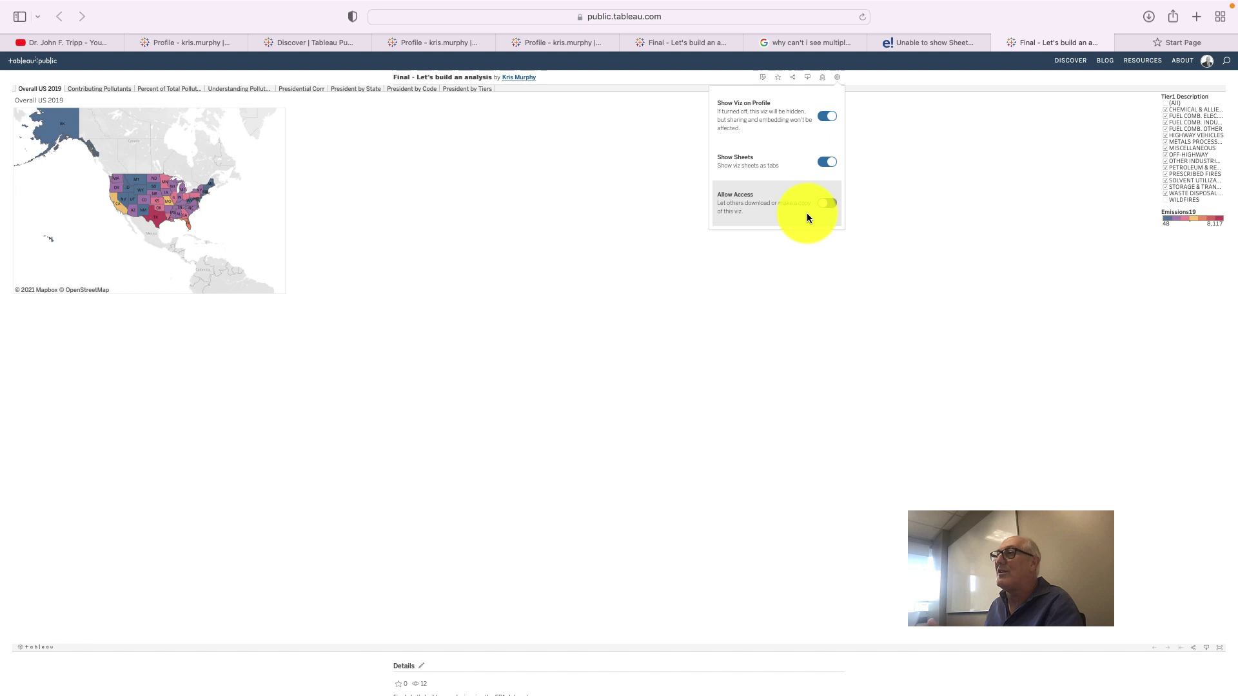
click(707, 257)
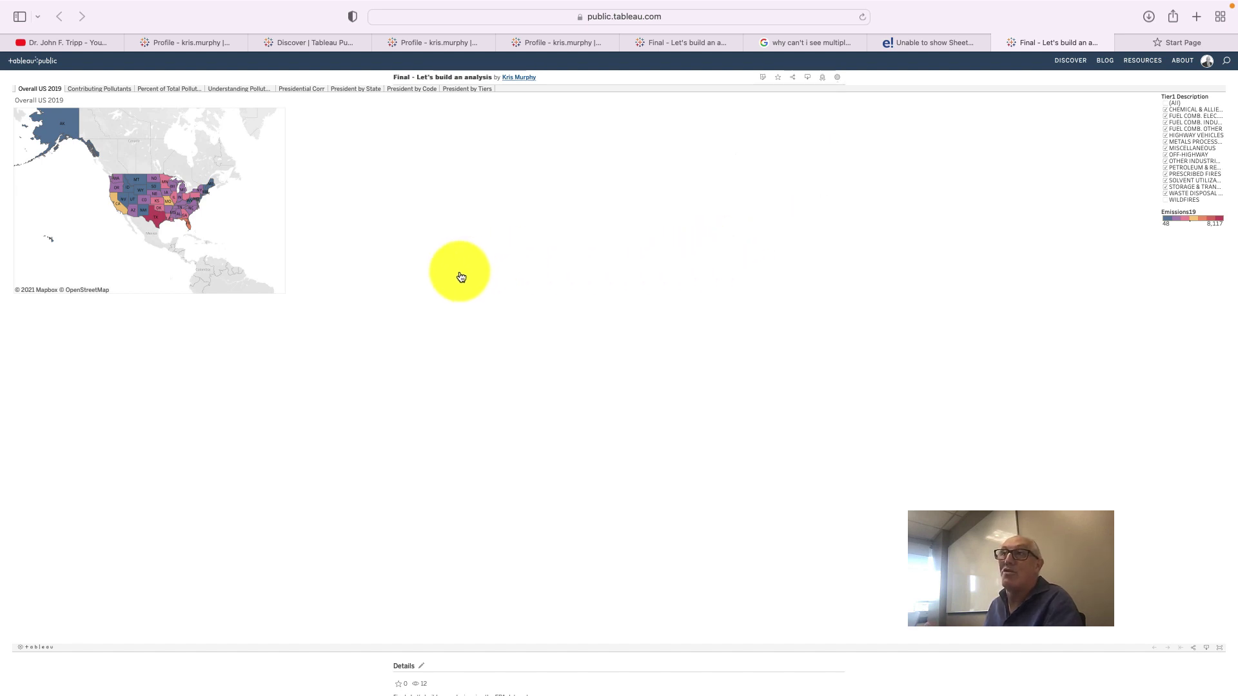
scroll(461, 277, down, 5)
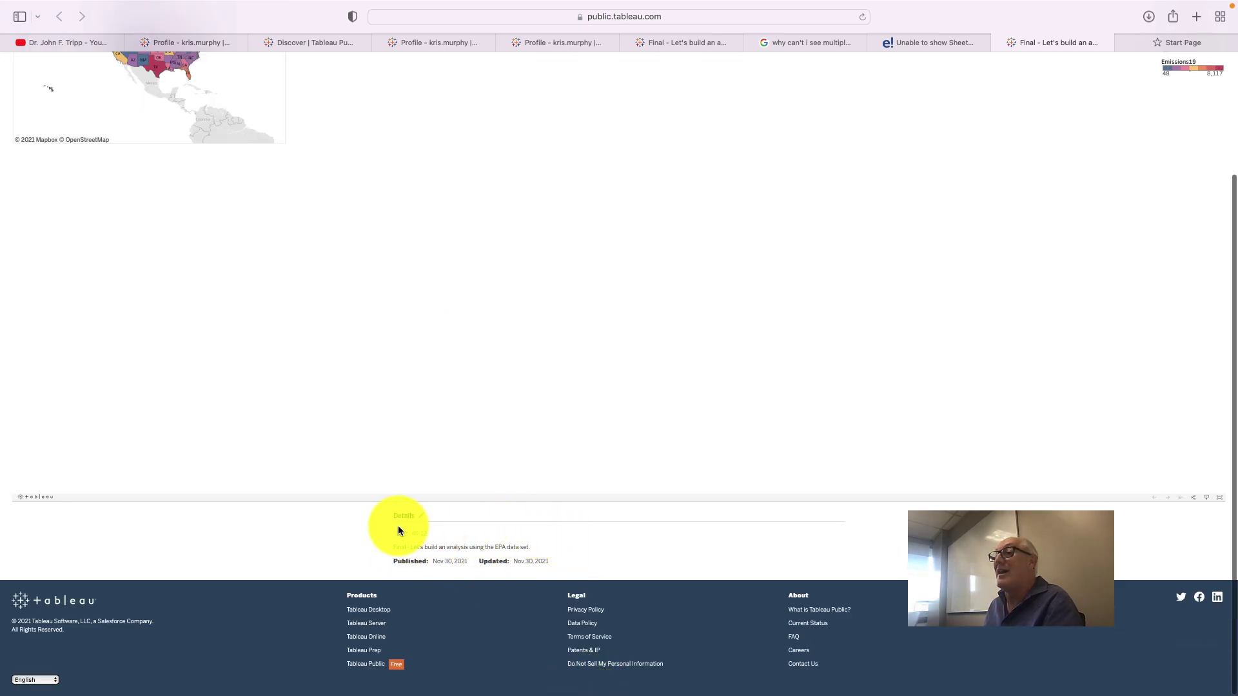
scroll(514, 533, up, 5)
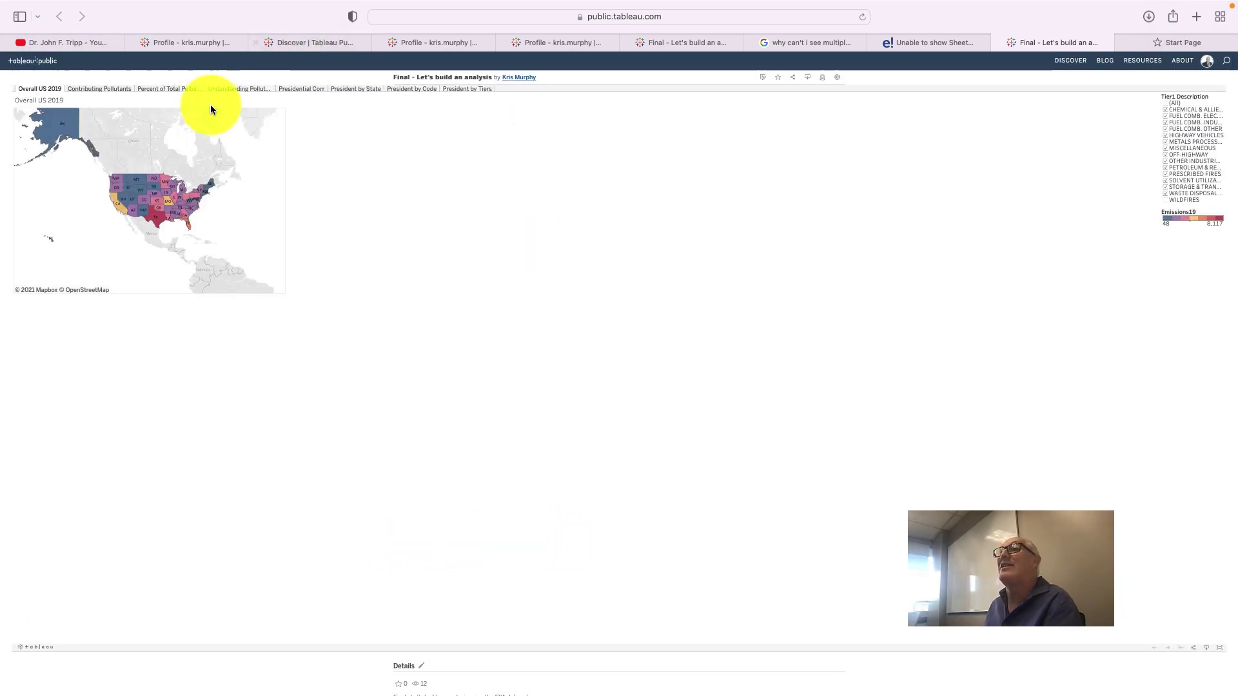
click(101, 90)
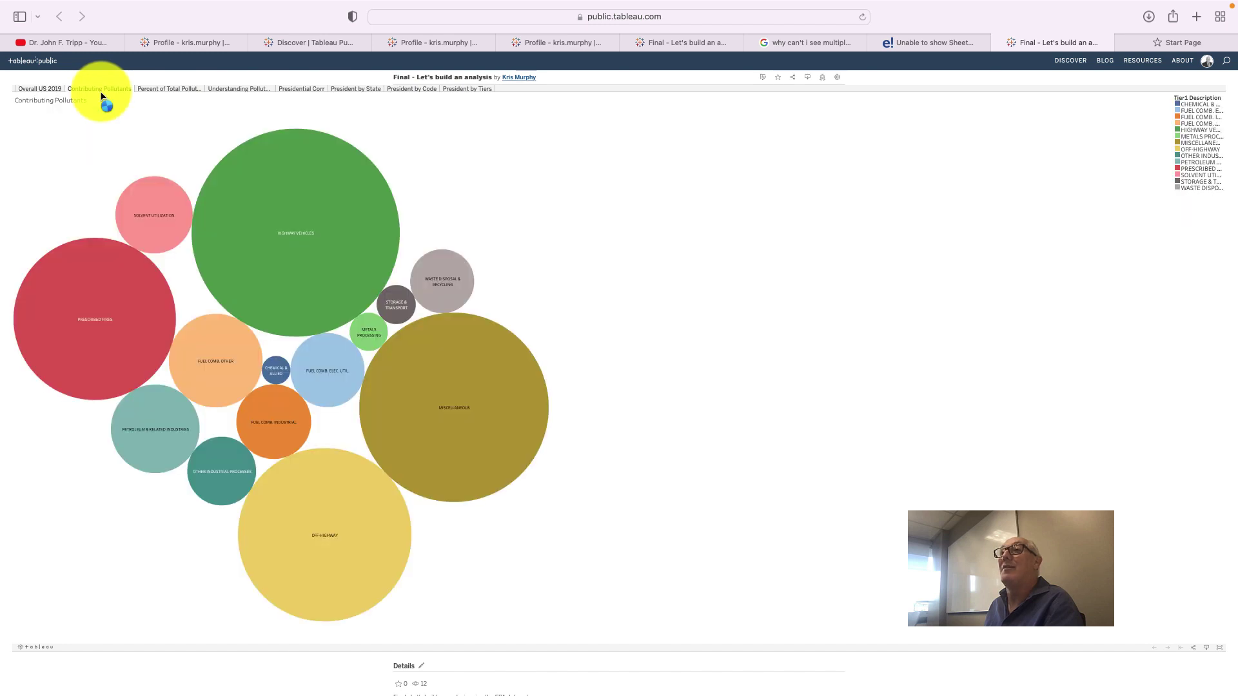
click(185, 91)
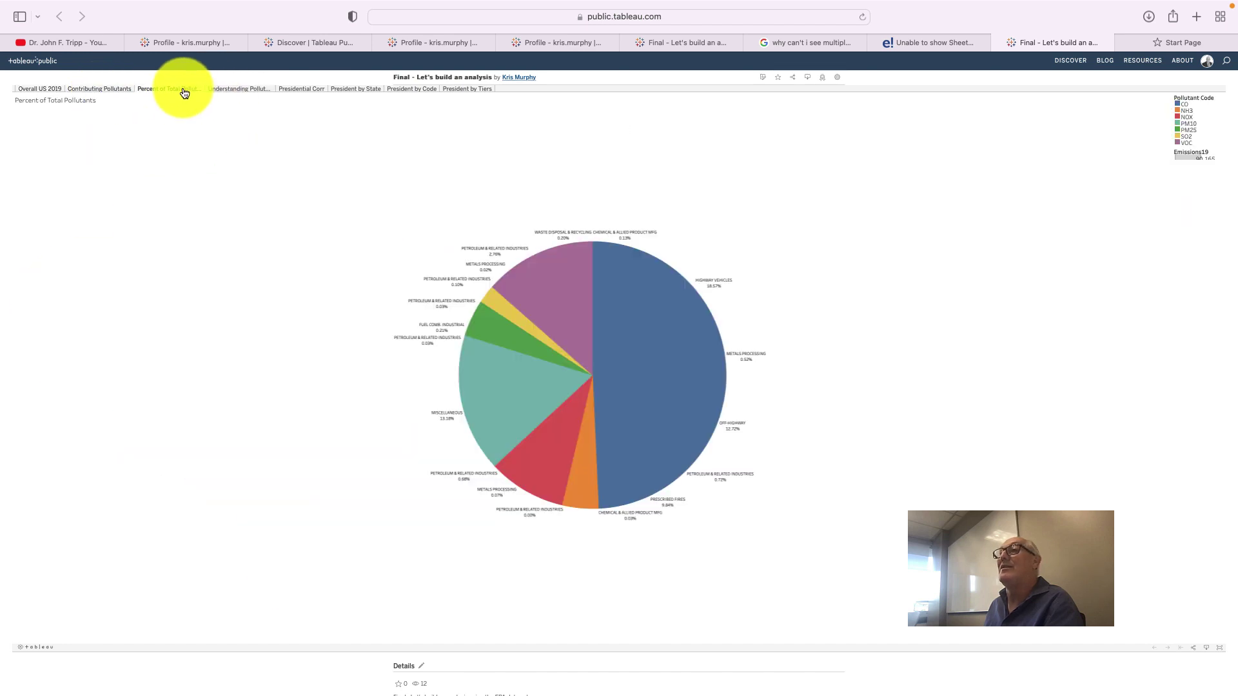
click(255, 91)
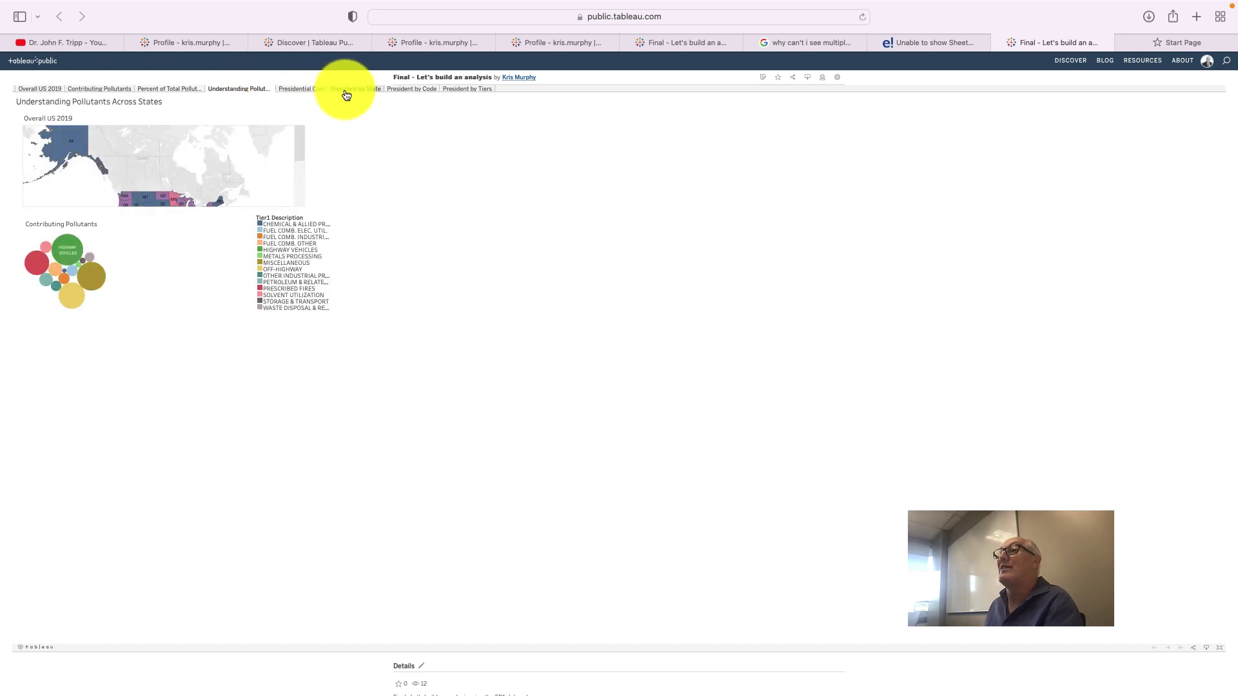
click(346, 93)
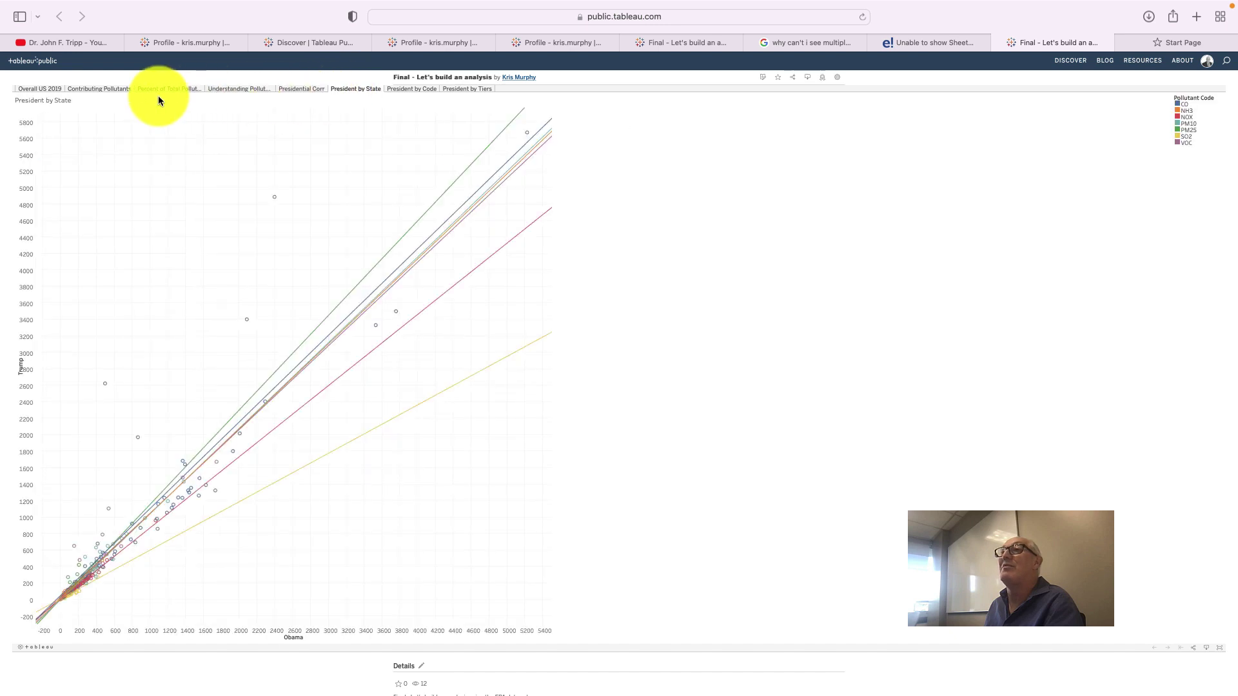
click(39, 89)
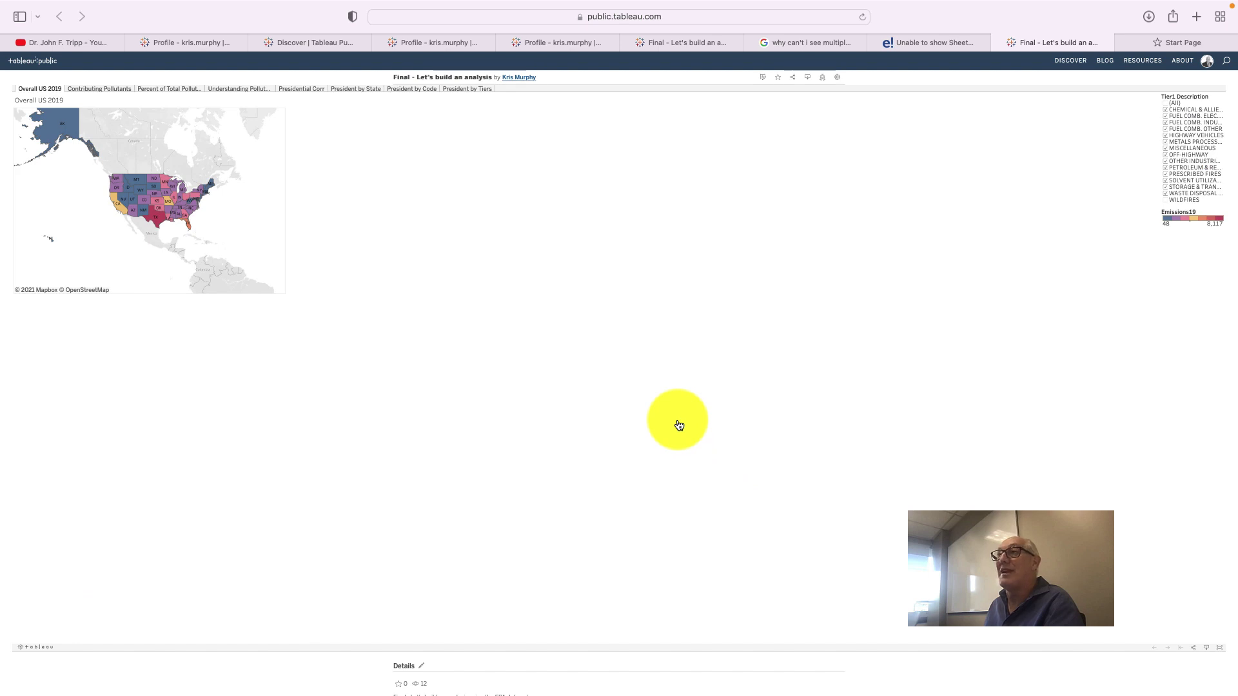
Step: Follow the author name link under the viz title to the profile page
click(520, 77)
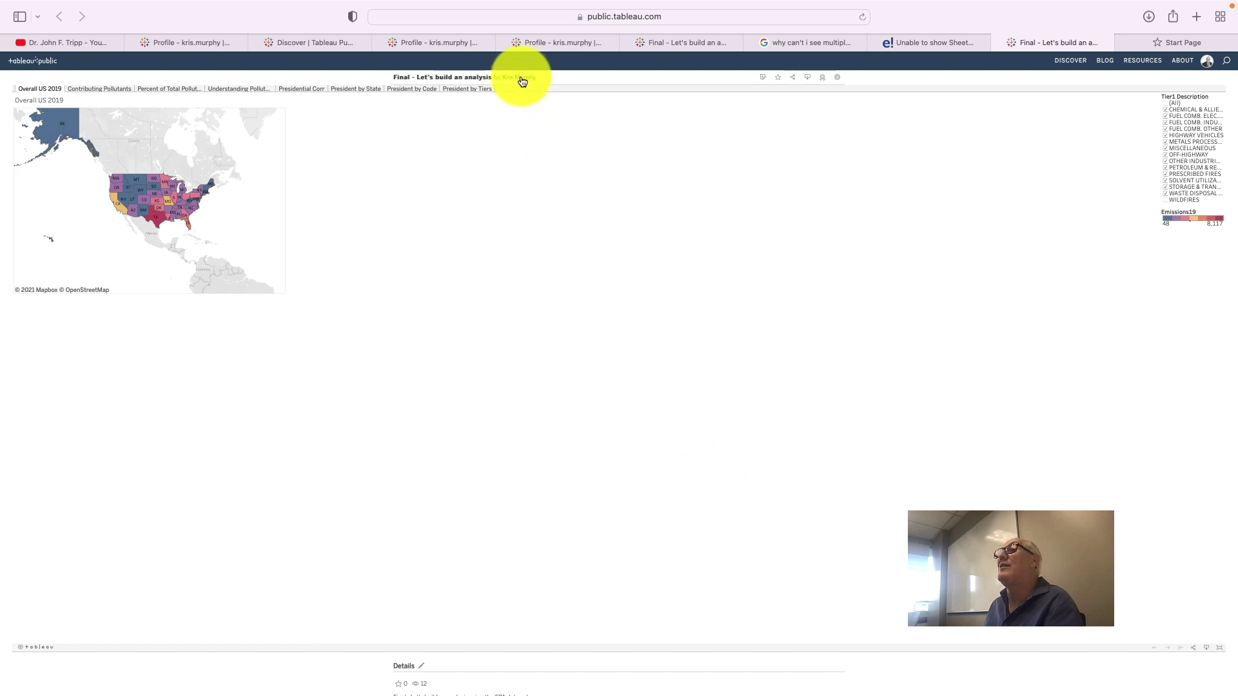